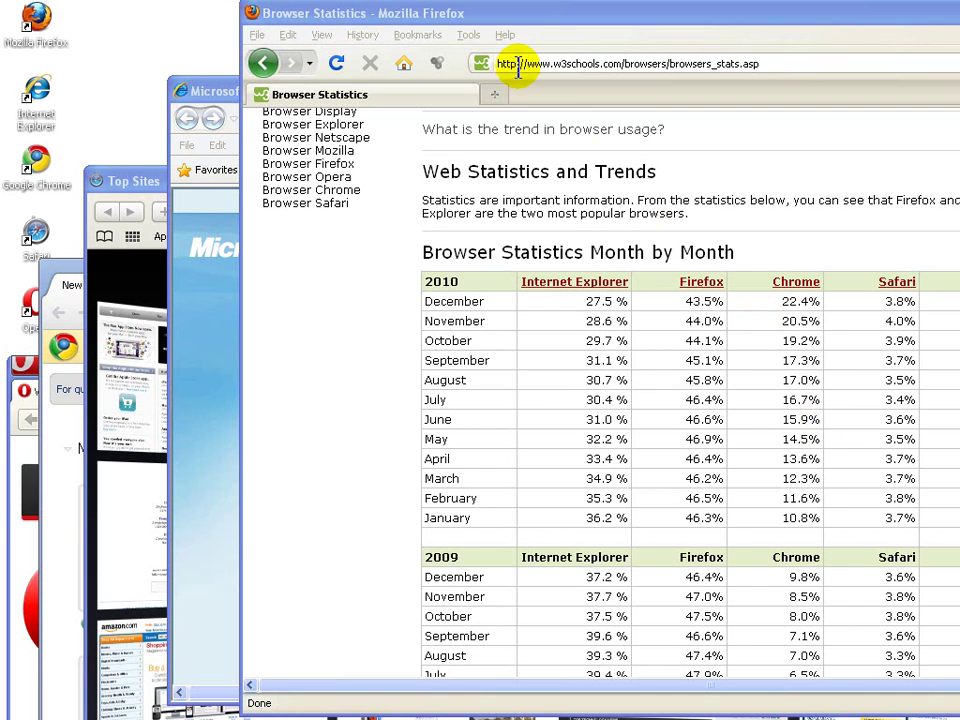
# Step: Maximize Firefox and scroll the Browser Statistics page to the 2010 month-by-month table
pyautogui.click(566, 28)
pyautogui.moveTo(362, 12); pyautogui.dragTo(339, 18)
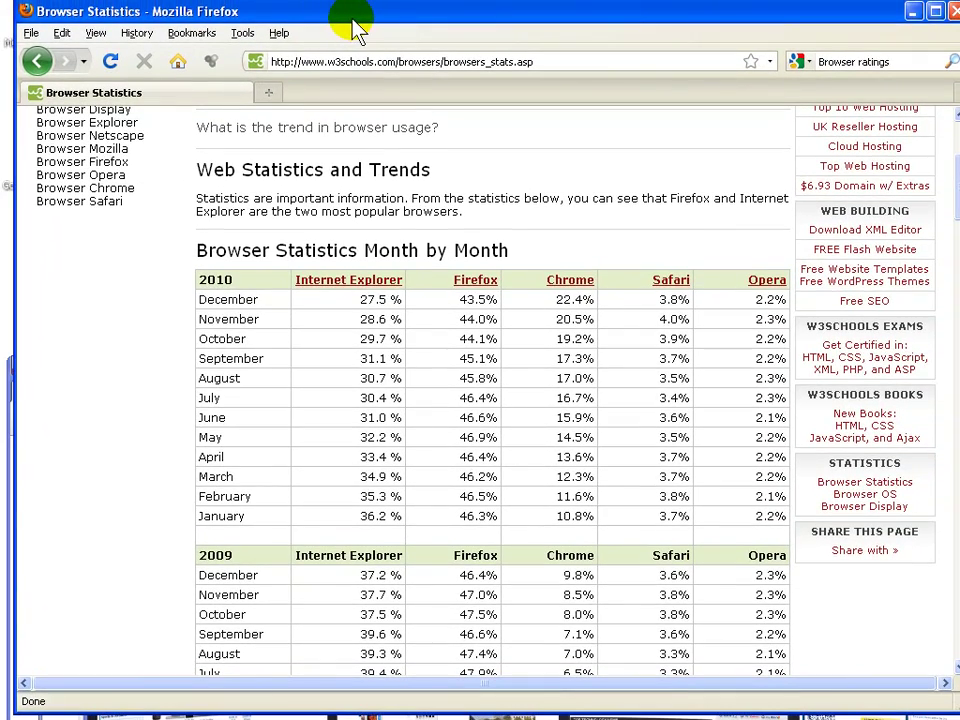
pyautogui.scroll(5, 482, 165)
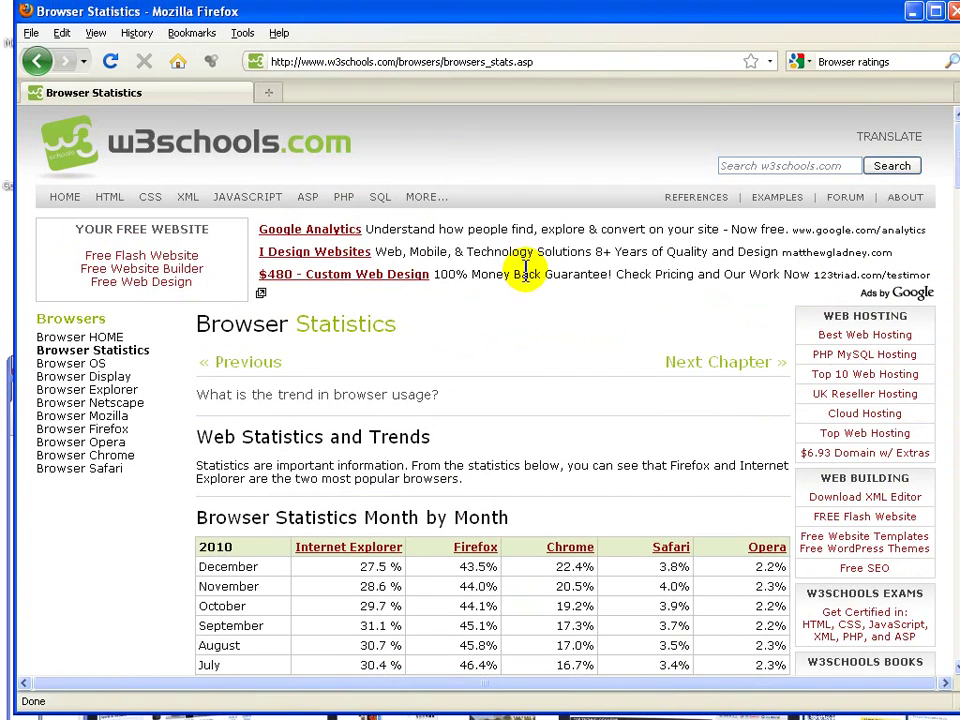
pyautogui.scroll(-4, 525, 268)
pyautogui.scroll(1, 525, 268)
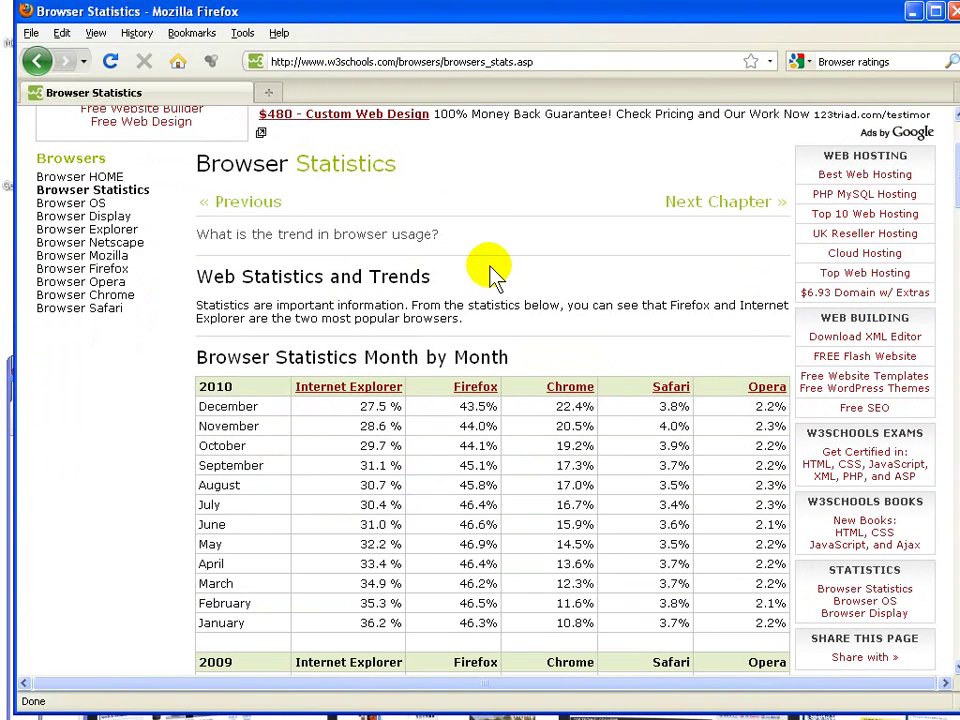
pyautogui.scroll(-1, 483, 268)
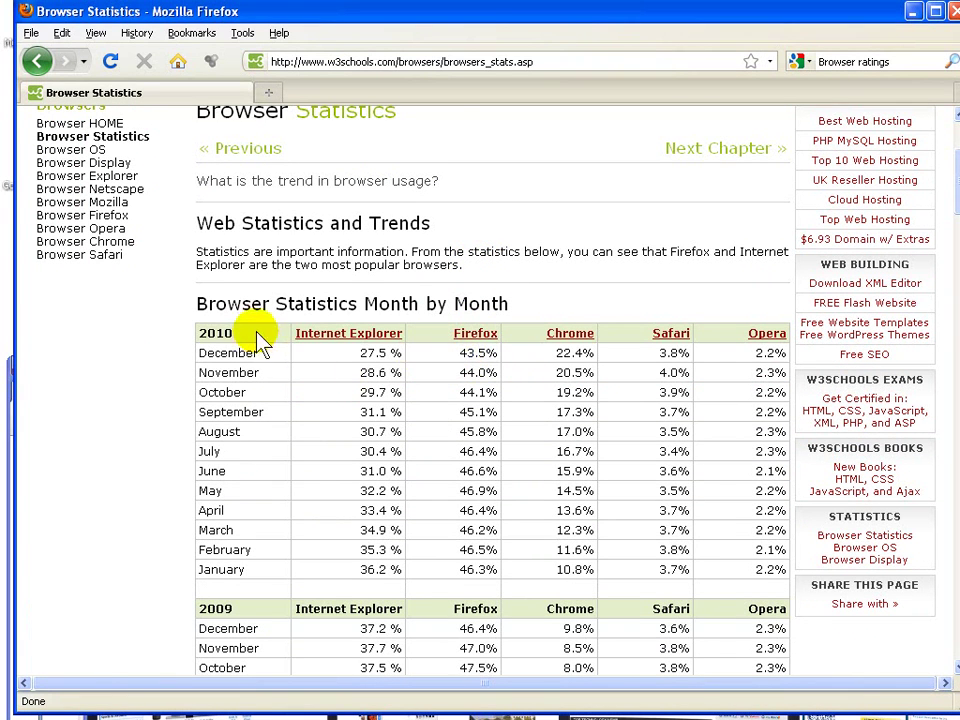
# Step: Select December 2010's 43.5% Firefox share and restore Firefox to a smaller window
pyautogui.doubleClick(472, 353)
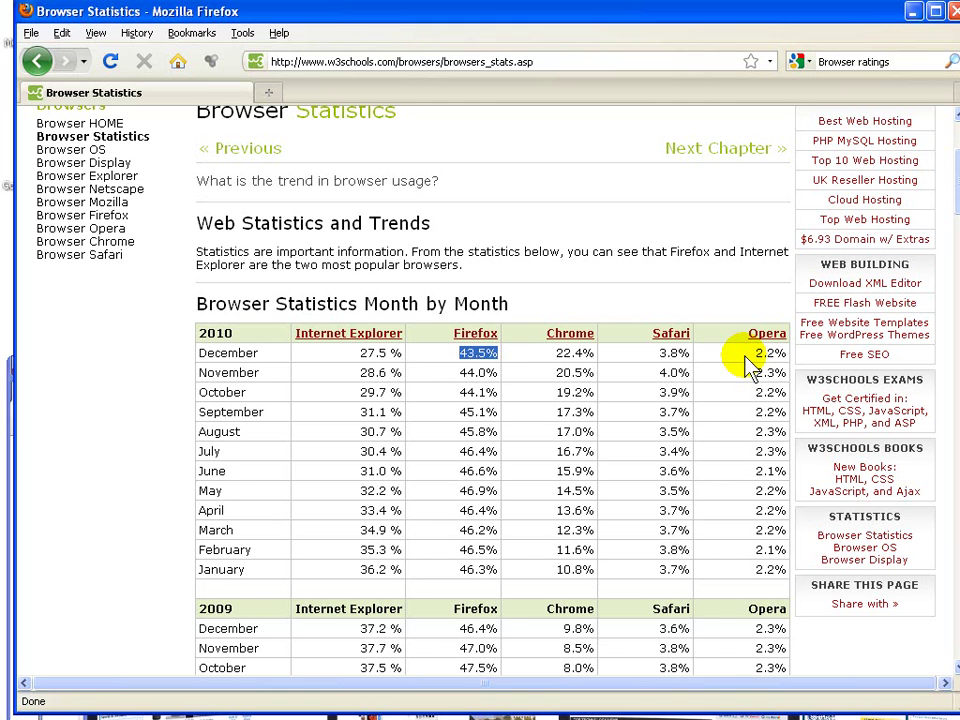
pyautogui.moveTo(437, 13); pyautogui.dragTo(651, 20)
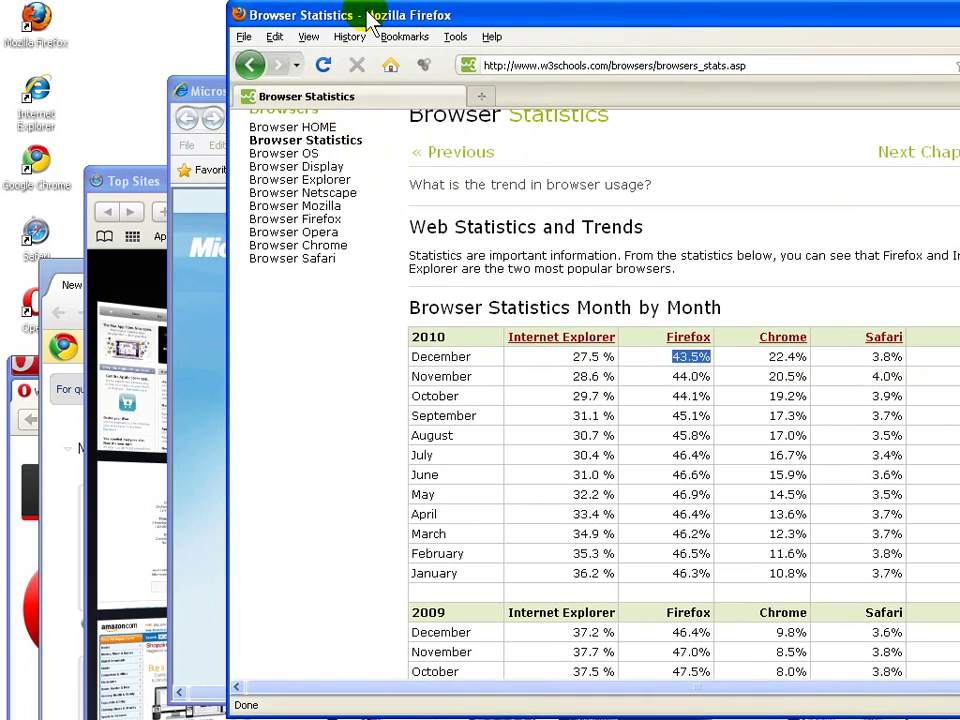
# Step: Extend the December selection from Firefox's 43.5% to Chrome's 22.4%, then raise Safari's Top Sites window
pyautogui.click(203, 92)
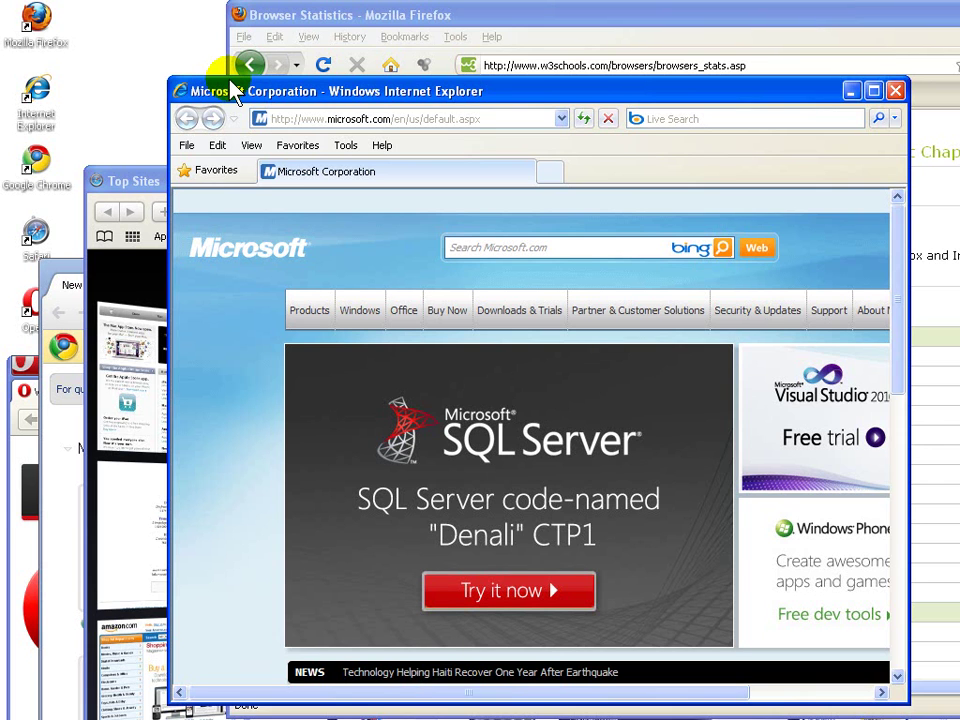
pyautogui.click(326, 20)
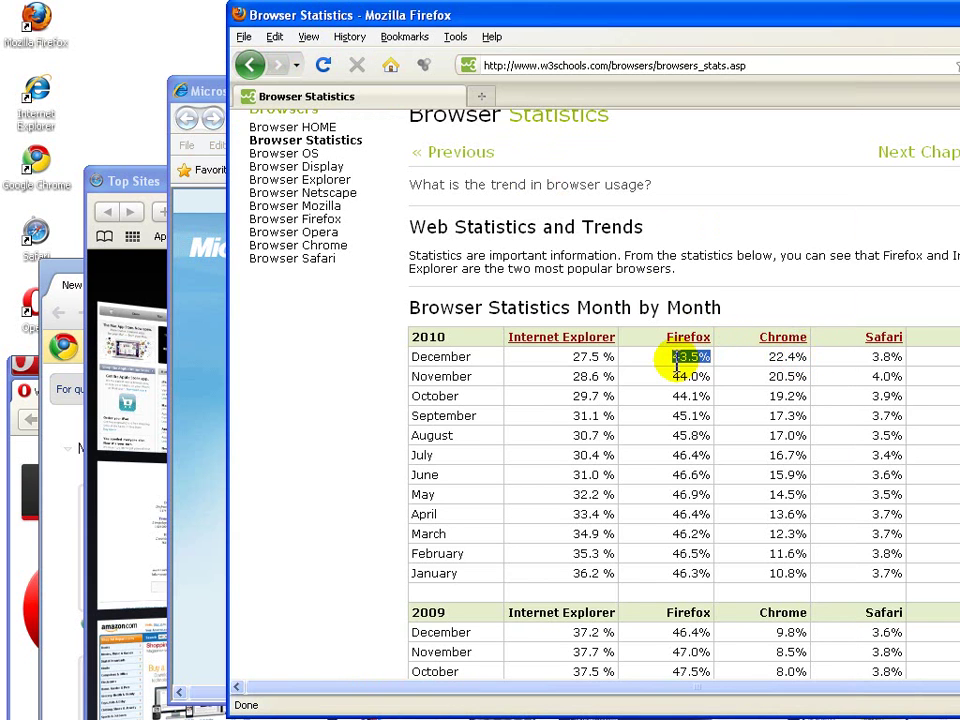
pyautogui.moveTo(671, 358); pyautogui.dragTo(800, 358)
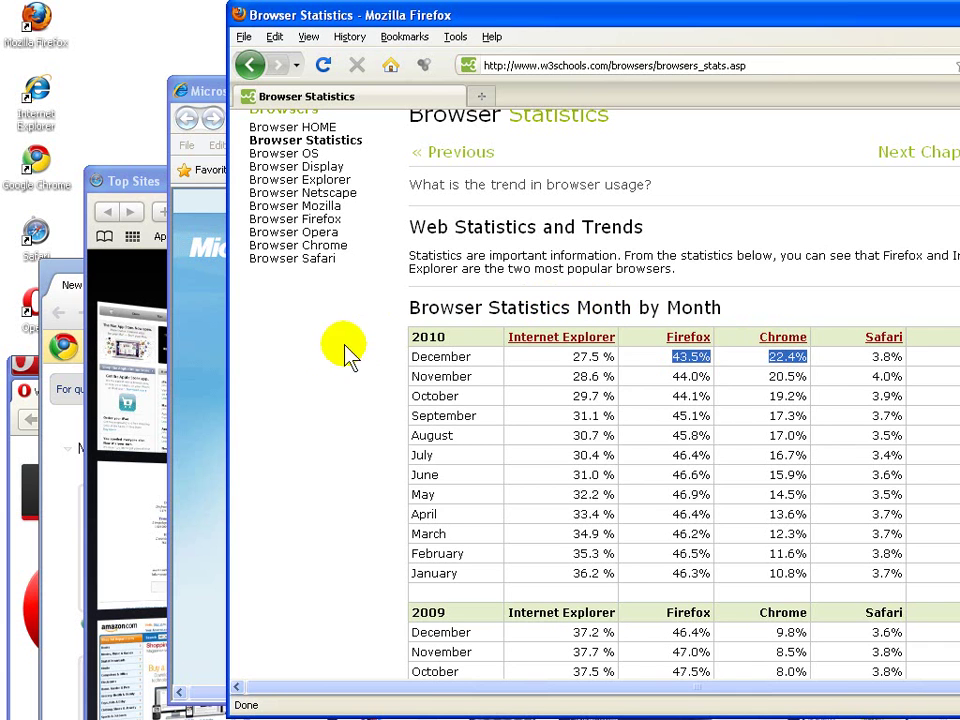
pyautogui.click(143, 183)
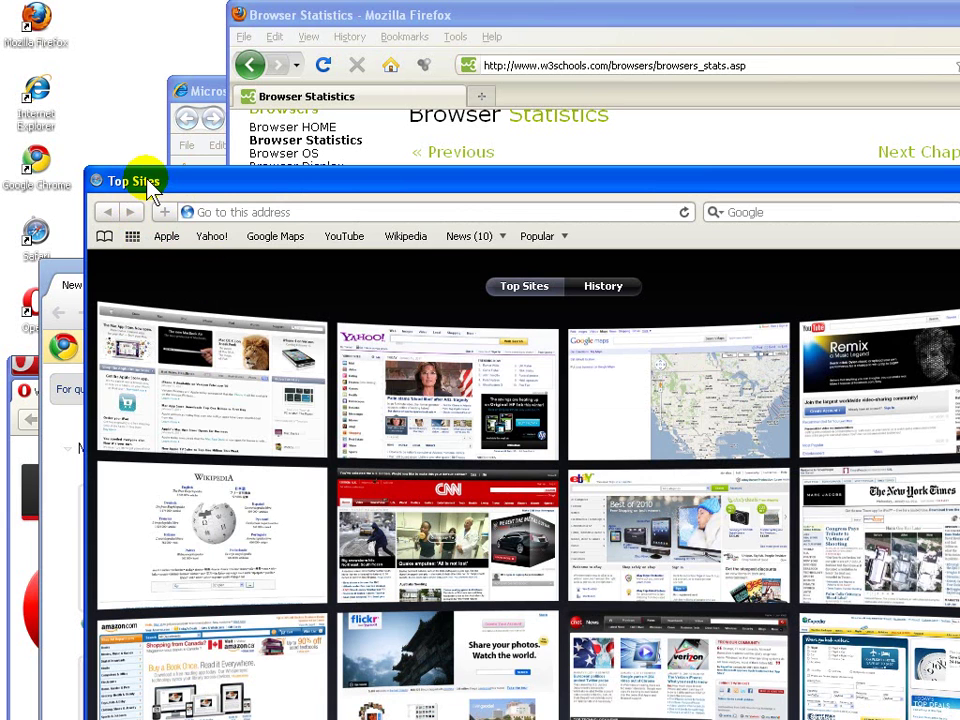
# Step: Bring Chrome and Opera forward, dismiss Opera's menu, and return Firefox to the front
pyautogui.click(63, 280)
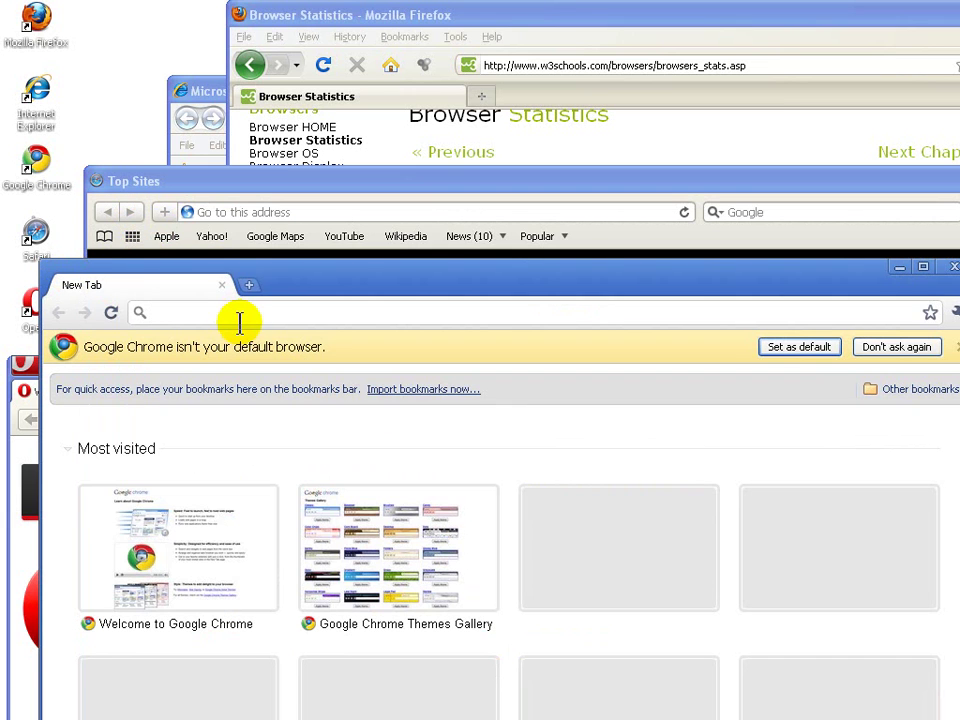
pyautogui.click(28, 368)
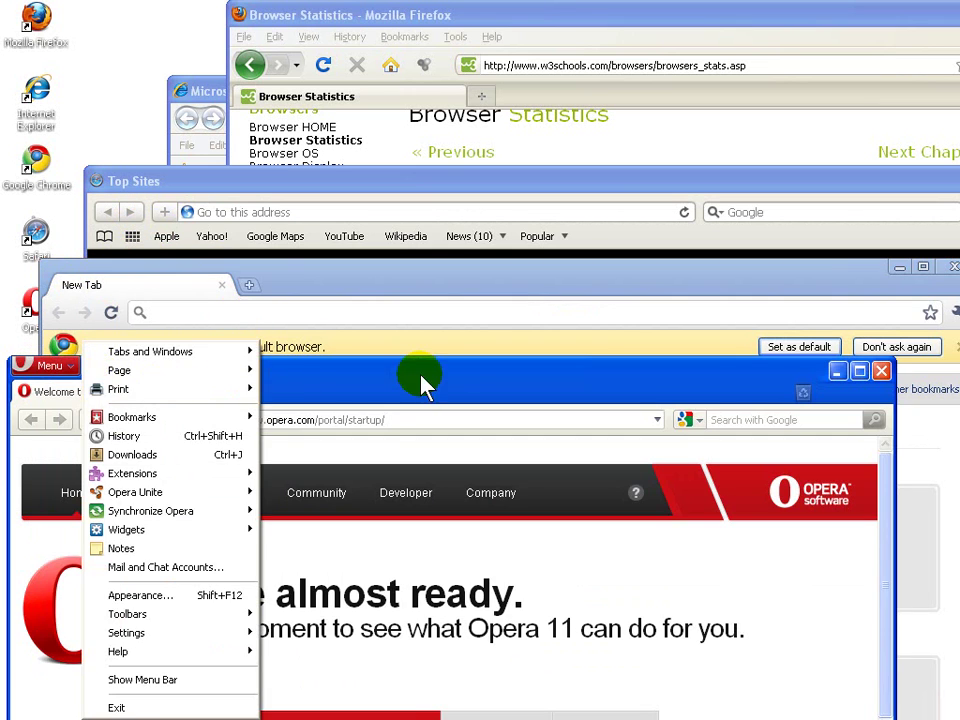
pyautogui.click(466, 384)
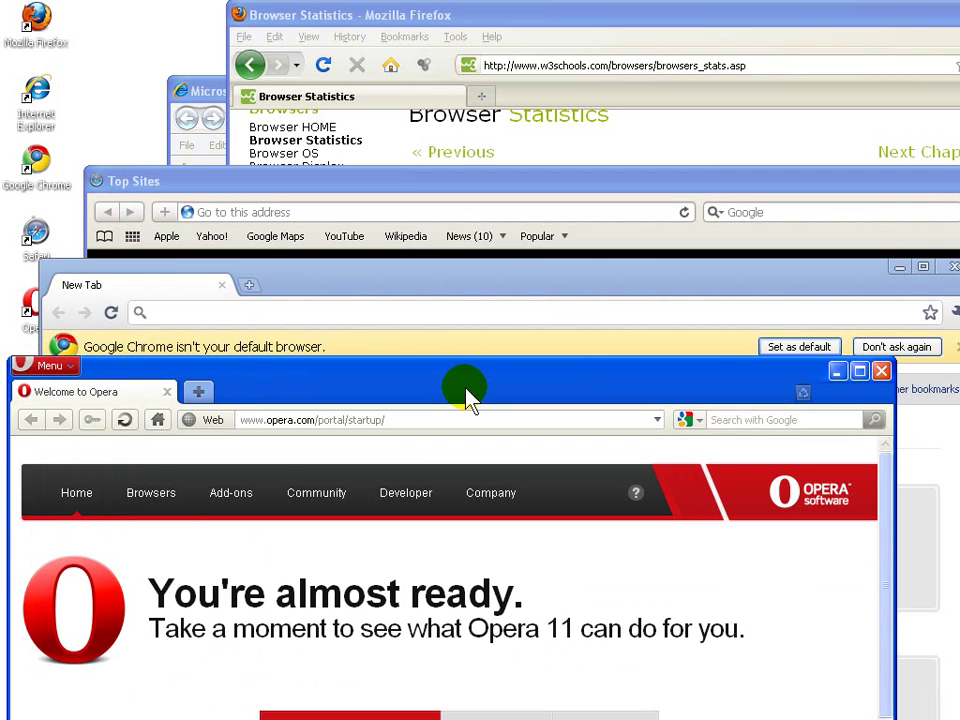
pyautogui.click(422, 18)
# Step: Move the Firefox window and resize it narrower at the upper left of the screen
pyautogui.moveTo(561, 21); pyautogui.dragTo(368, 36)
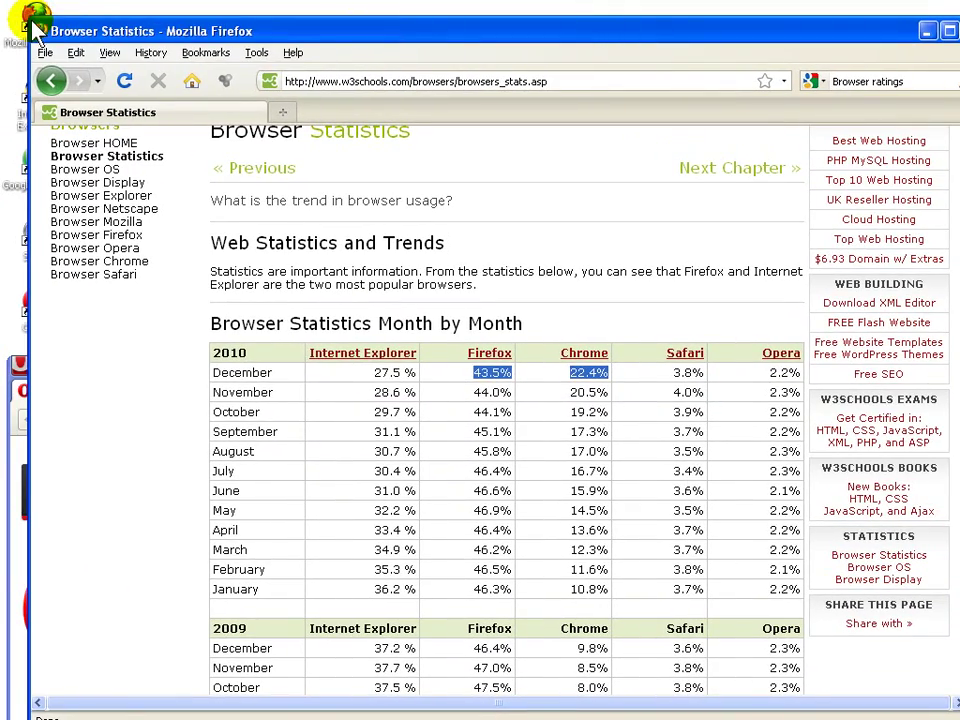
pyautogui.moveTo(30, 14); pyautogui.dragTo(253, 124)
pyautogui.moveTo(343, 135); pyautogui.dragTo(219, 91)
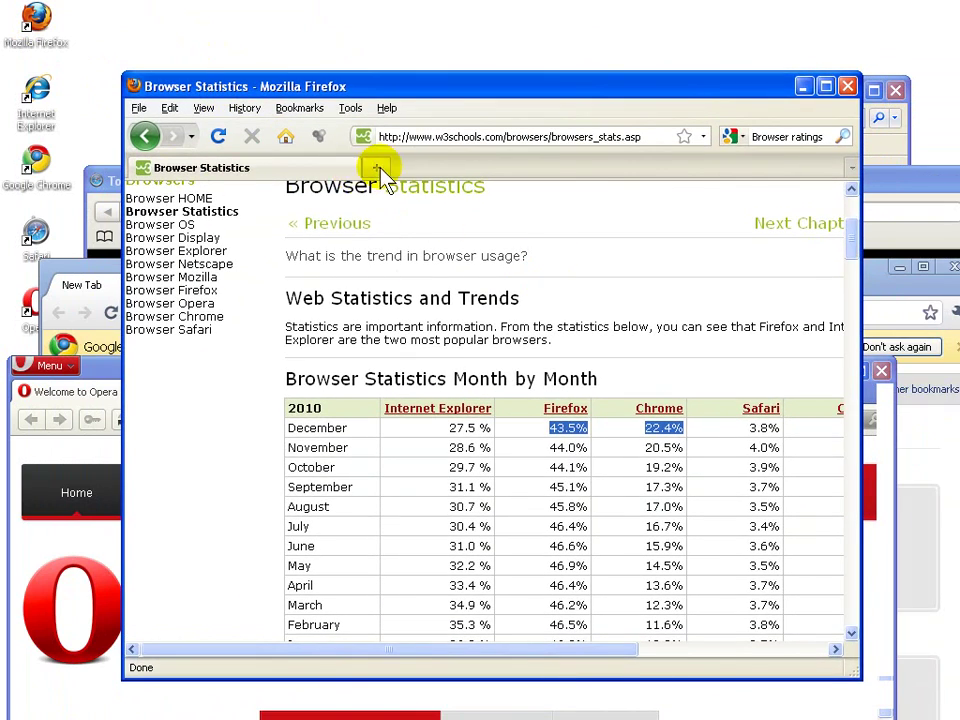
# Step: Add two empty tabs and go back to the Browser Statistics tab
pyautogui.click(377, 167)
pyautogui.click(610, 168)
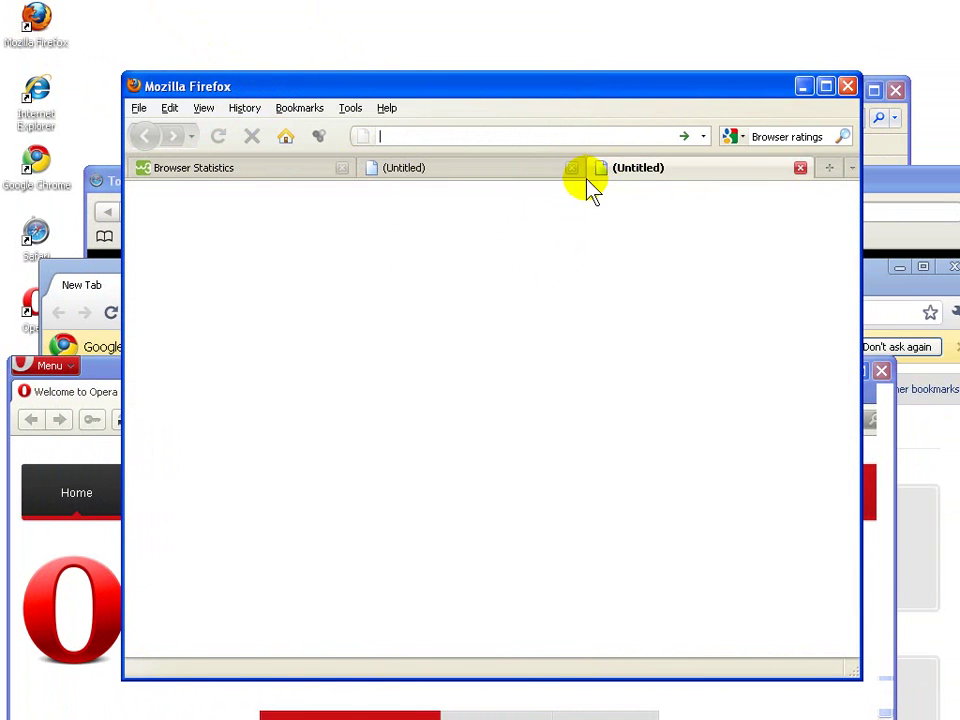
pyautogui.click(290, 172)
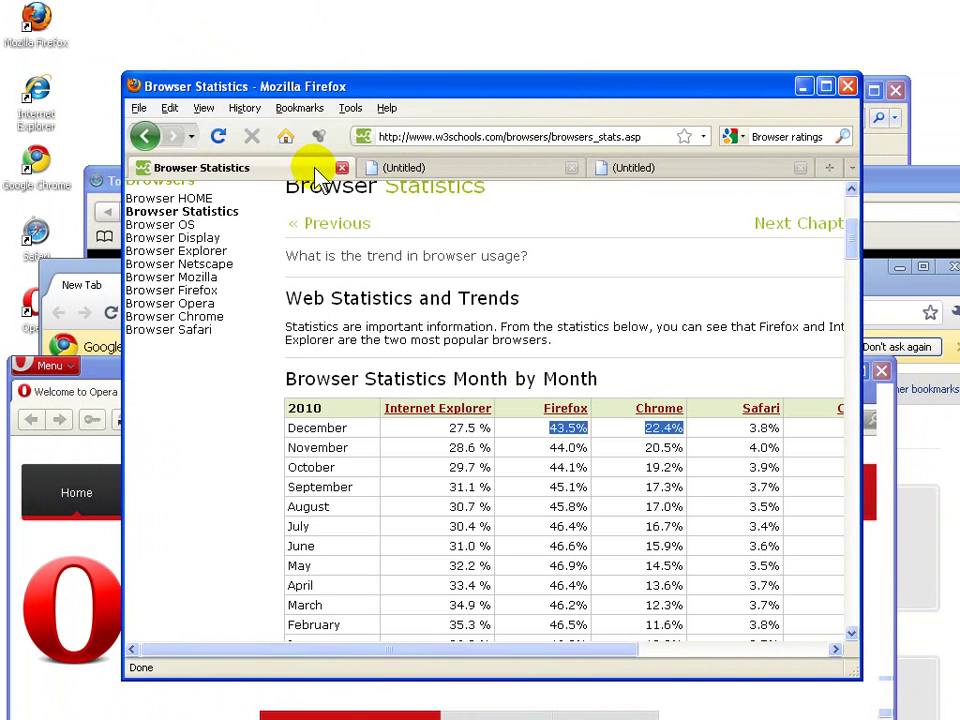
pyautogui.click(650, 136)
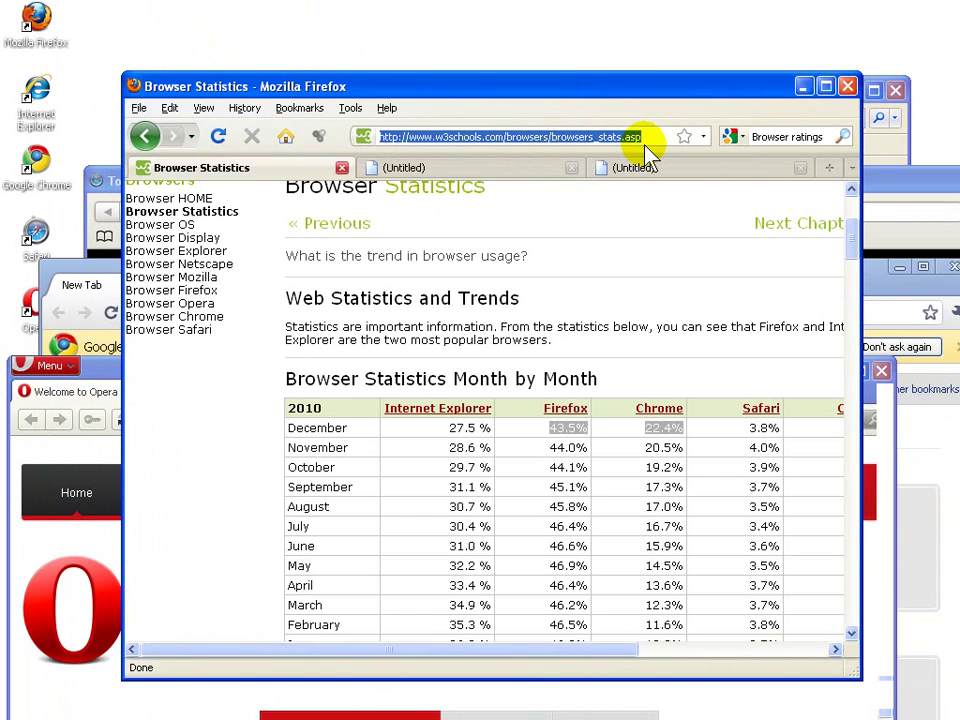
pyautogui.write('www.')
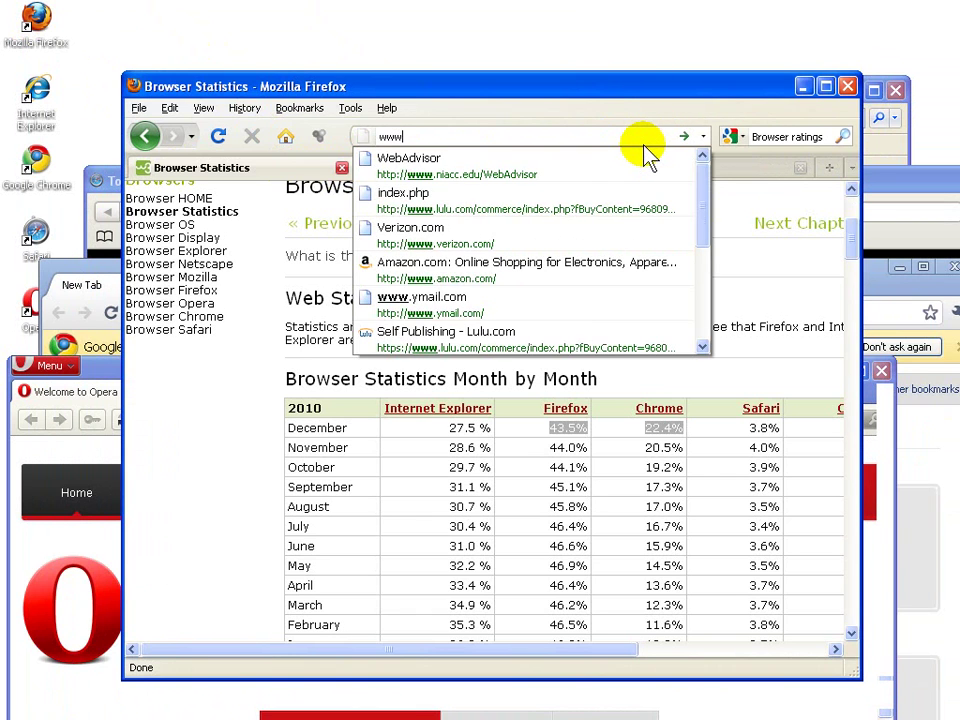
pyautogui.write('google.com')
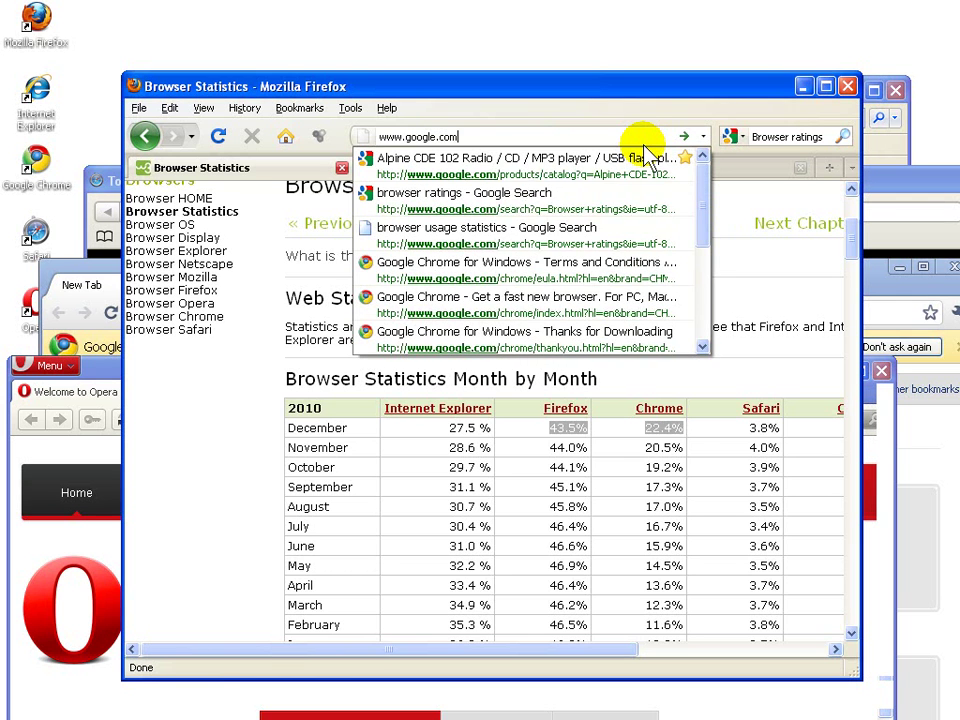
pyautogui.press('Return')
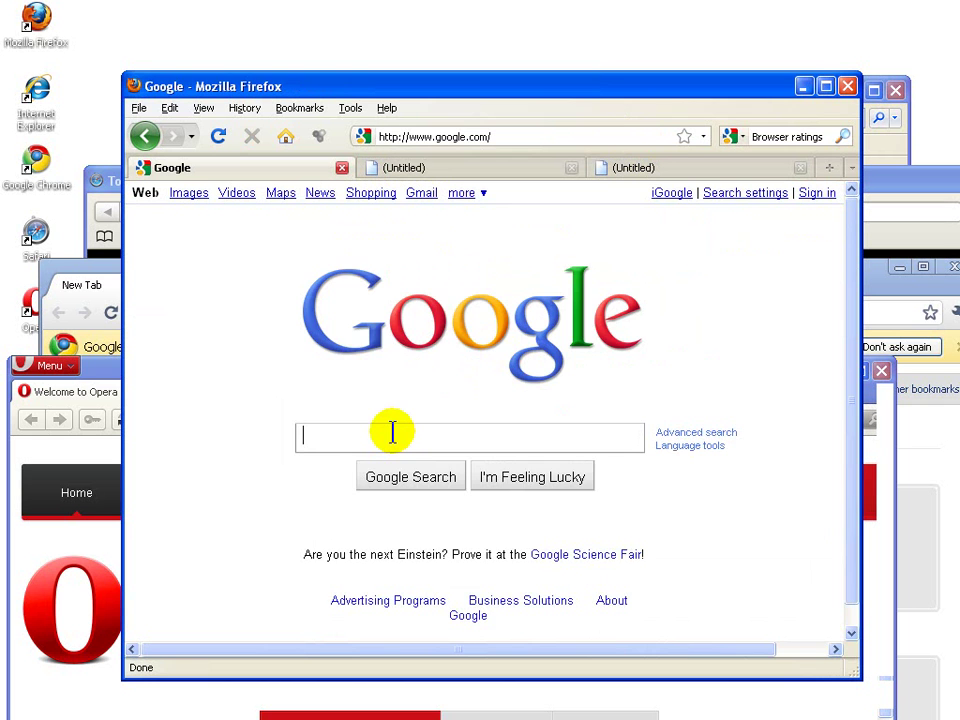
# Step: Search Google for 'Pole Vaulting' and open the HowStuffWorks 'How Pole Vaulting Works' result
pyautogui.write('Pole V')
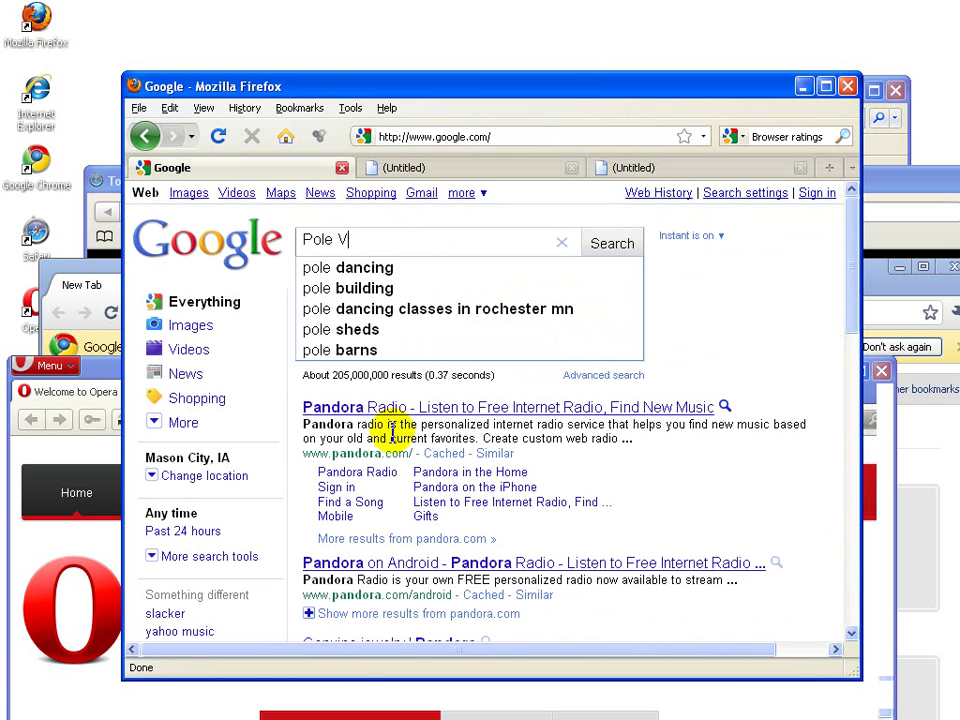
pyautogui.write('aulting')
pyautogui.press('Return')
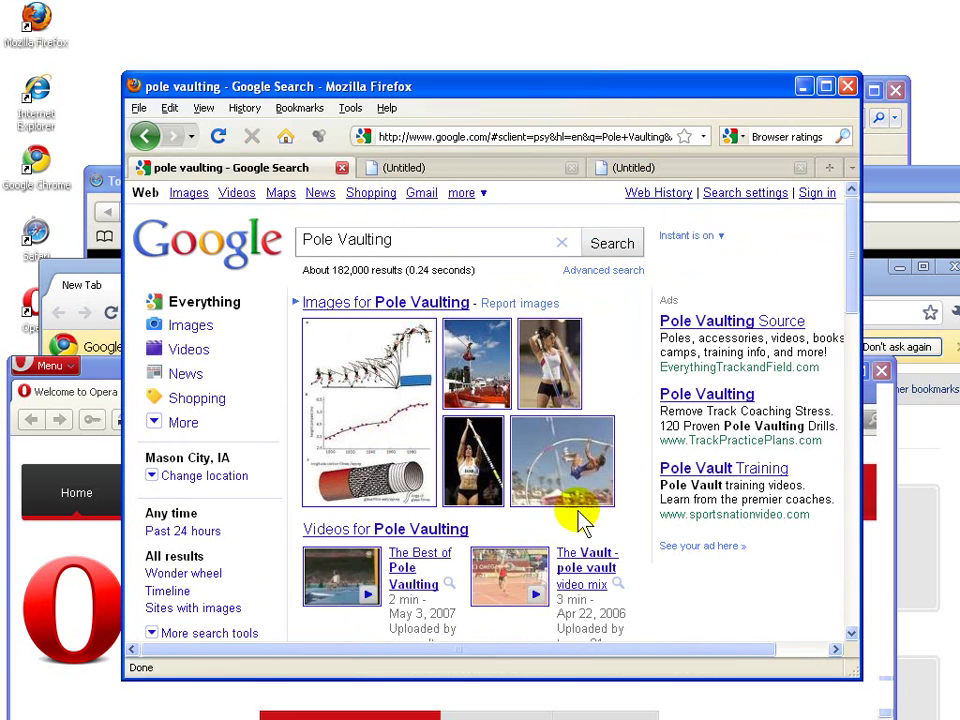
pyautogui.scroll(-3, 612, 485)
pyautogui.scroll(-3, 612, 485)
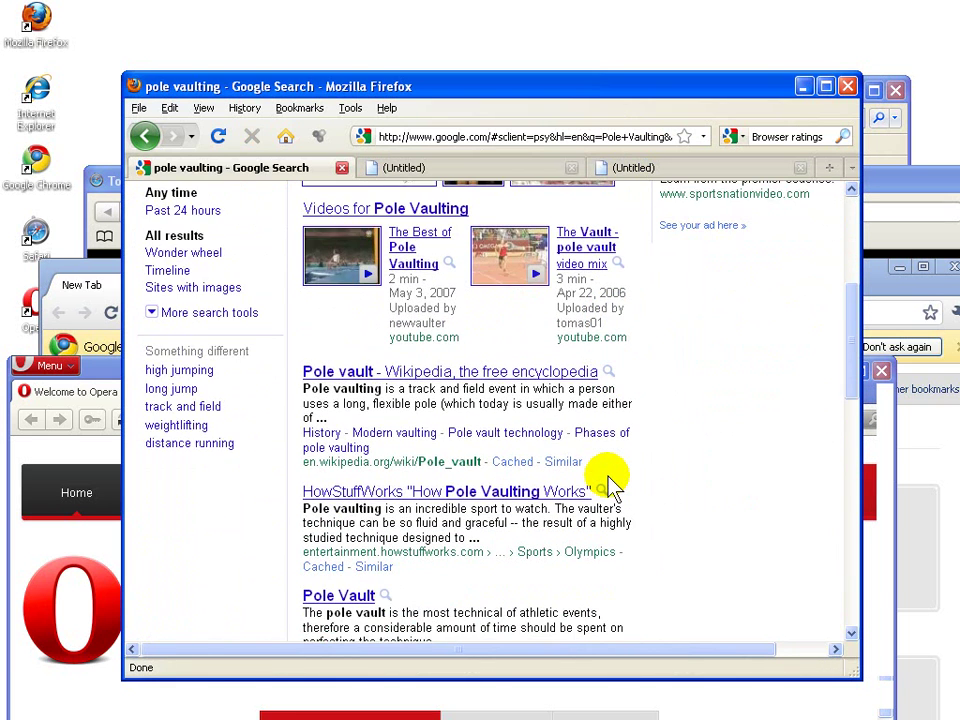
pyautogui.scroll(-2, 612, 485)
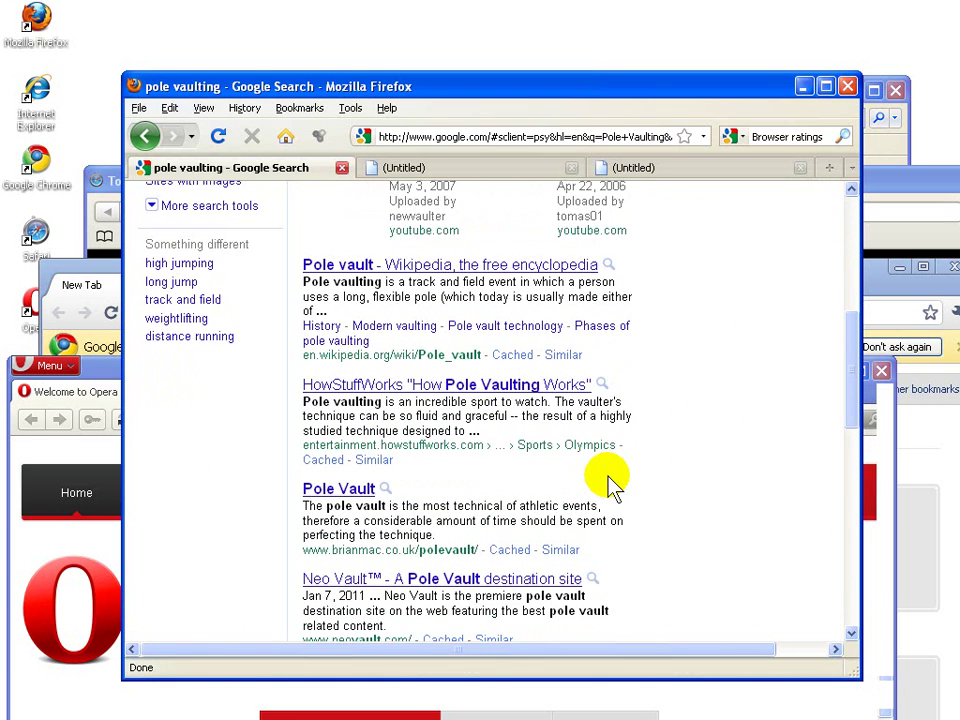
pyautogui.scroll(-2, 612, 485)
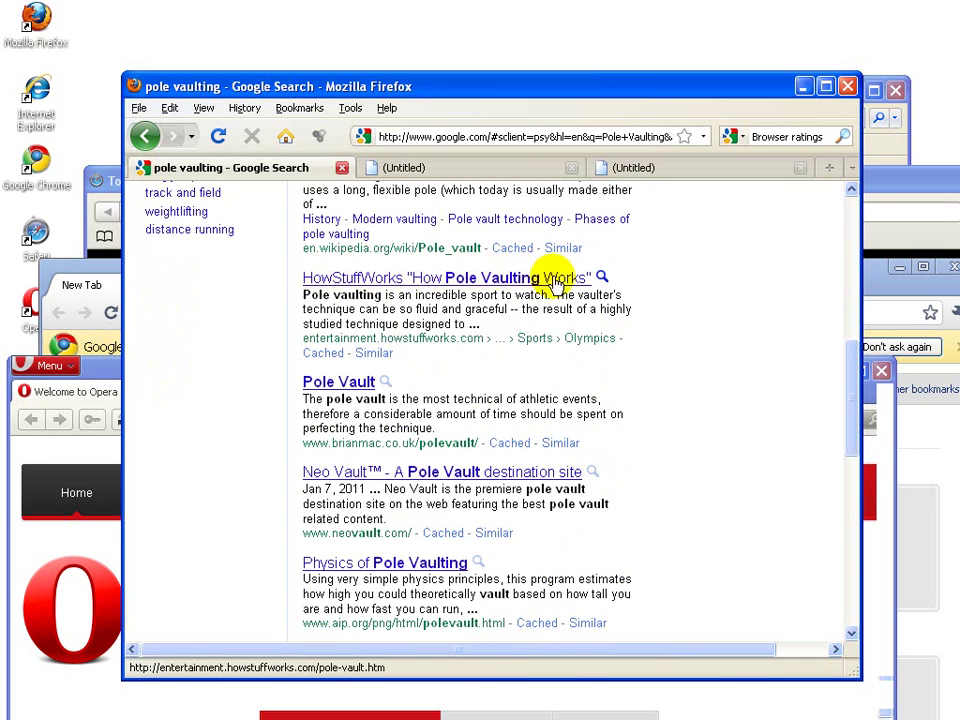
pyautogui.click(522, 280)
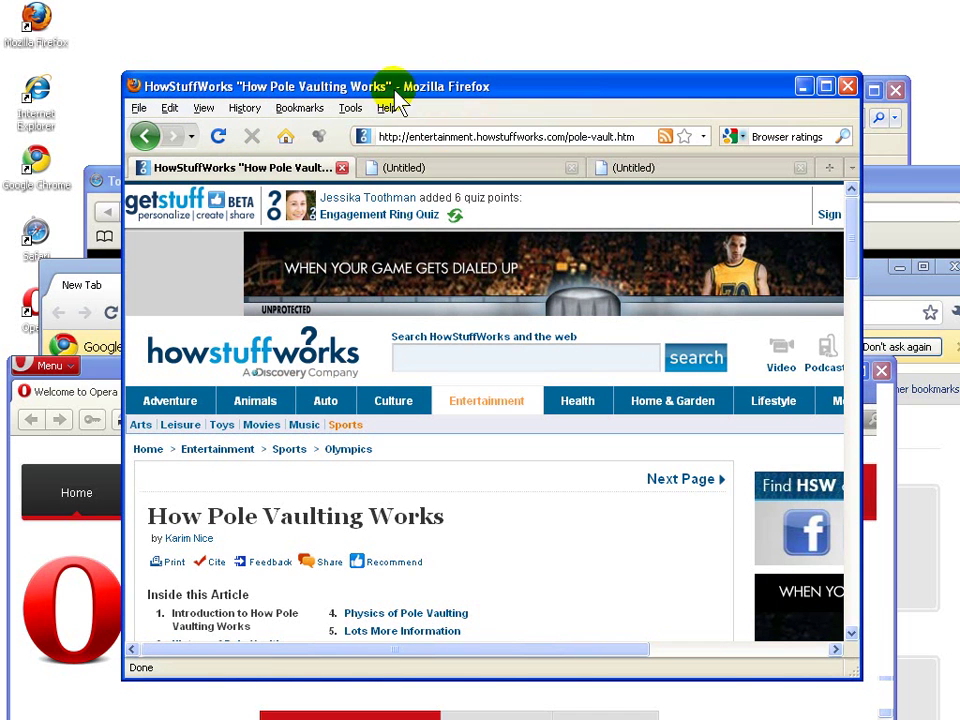
# Step: Copy the pole-vaulting page address from Firefox and load it in Safari
pyautogui.click(411, 137)
pyautogui.hotkey('ctrl', 'c')
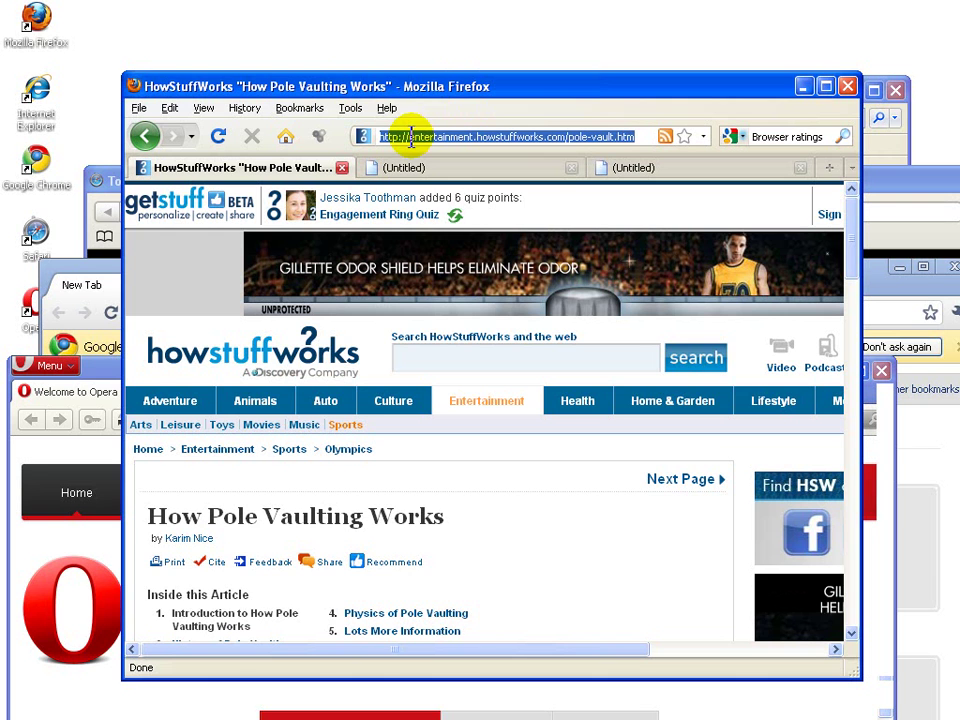
pyautogui.click(900, 185)
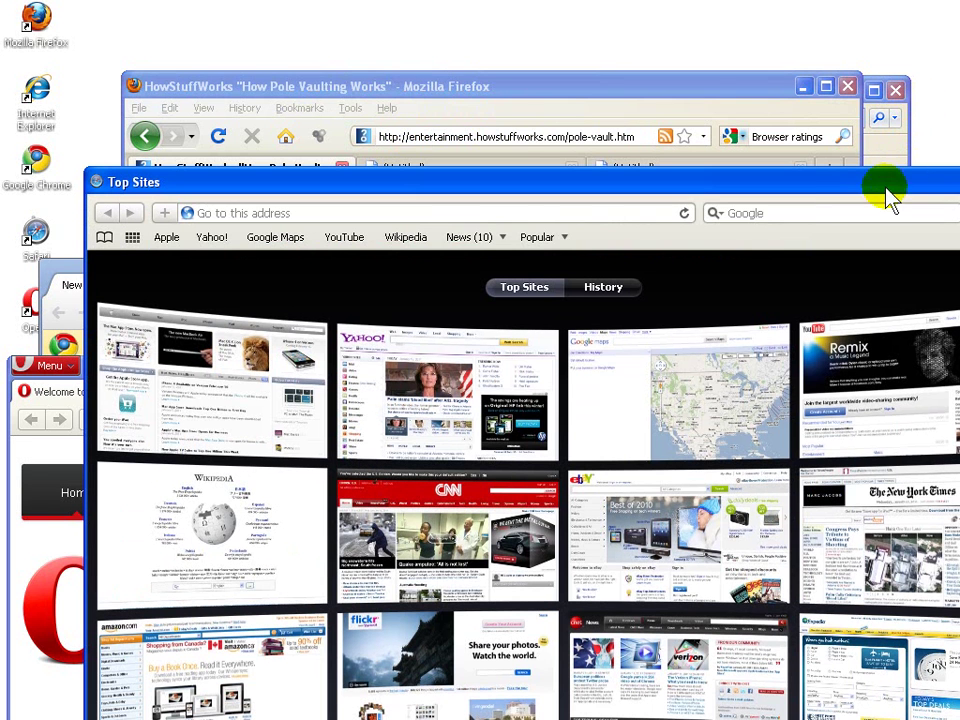
pyautogui.click(460, 214)
pyautogui.hotkey('ctrl', 'v')
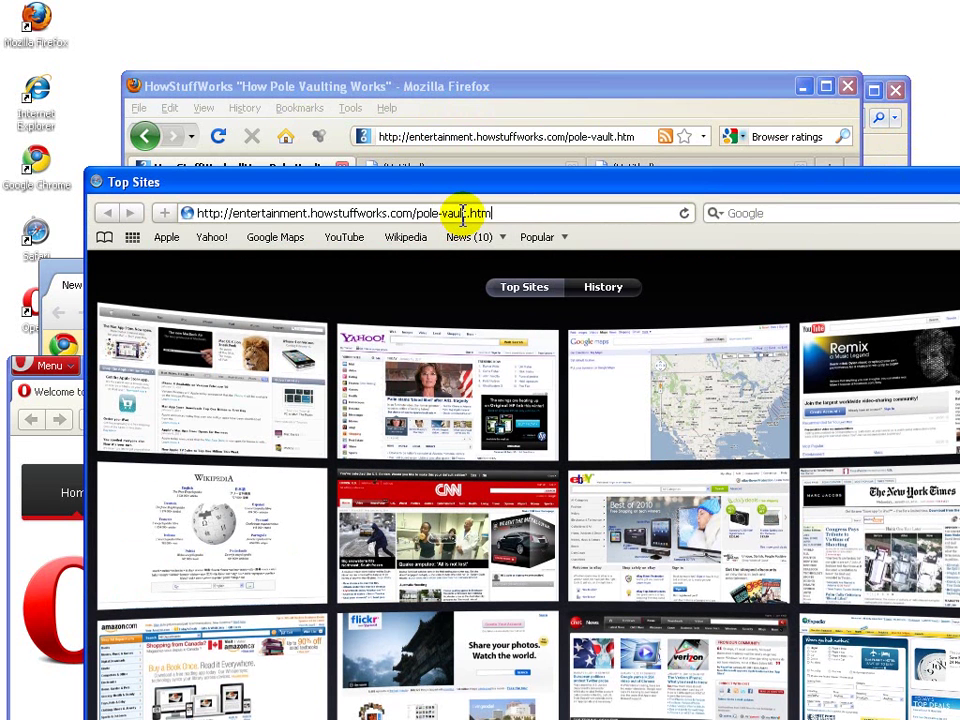
pyautogui.press('Return')
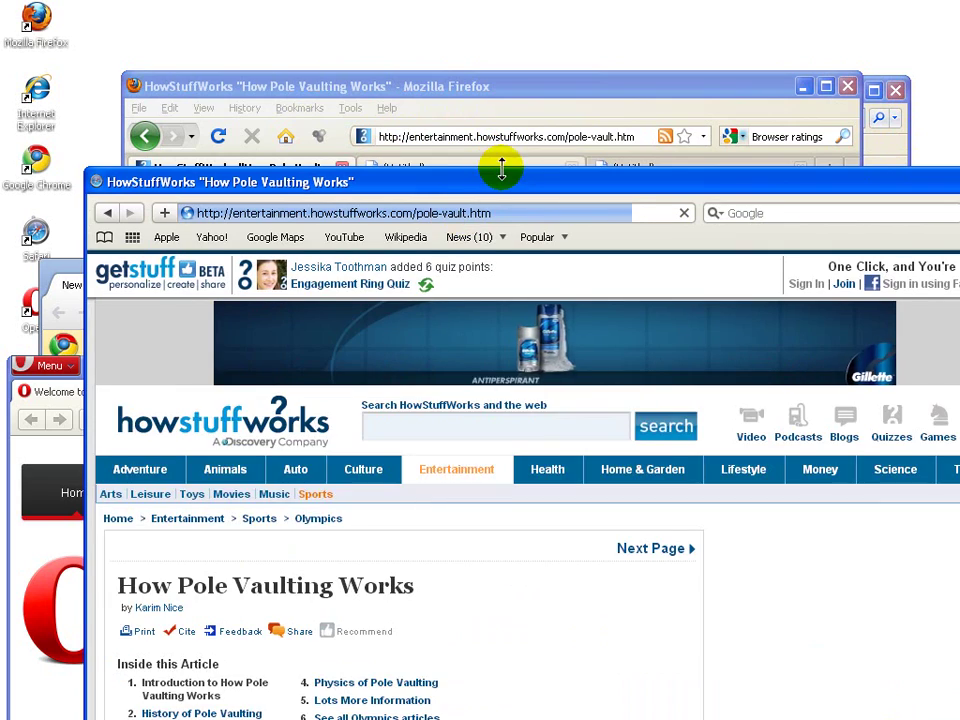
pyautogui.moveTo(506, 181); pyautogui.dragTo(677, 181)
pyautogui.moveTo(697, 190); pyautogui.dragTo(512, 188)
# Step: Load the HowStuffWorks pole-vaulting address in Internet Explorer and Chrome
pyautogui.moveTo(590, 92); pyautogui.dragTo(767, 36)
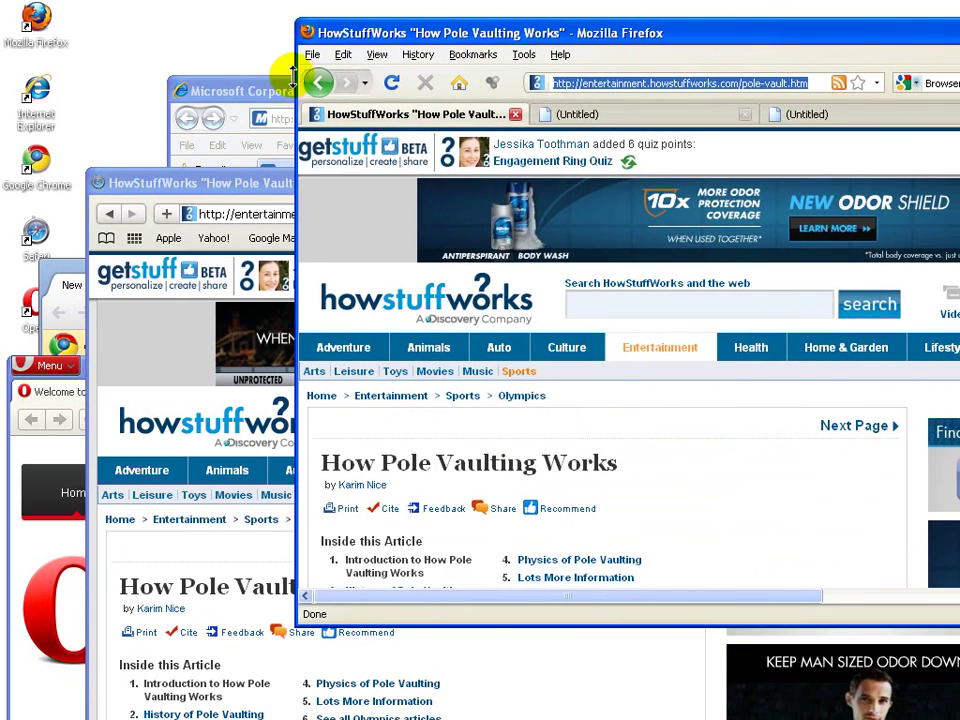
pyautogui.click(288, 90)
pyautogui.click(414, 119)
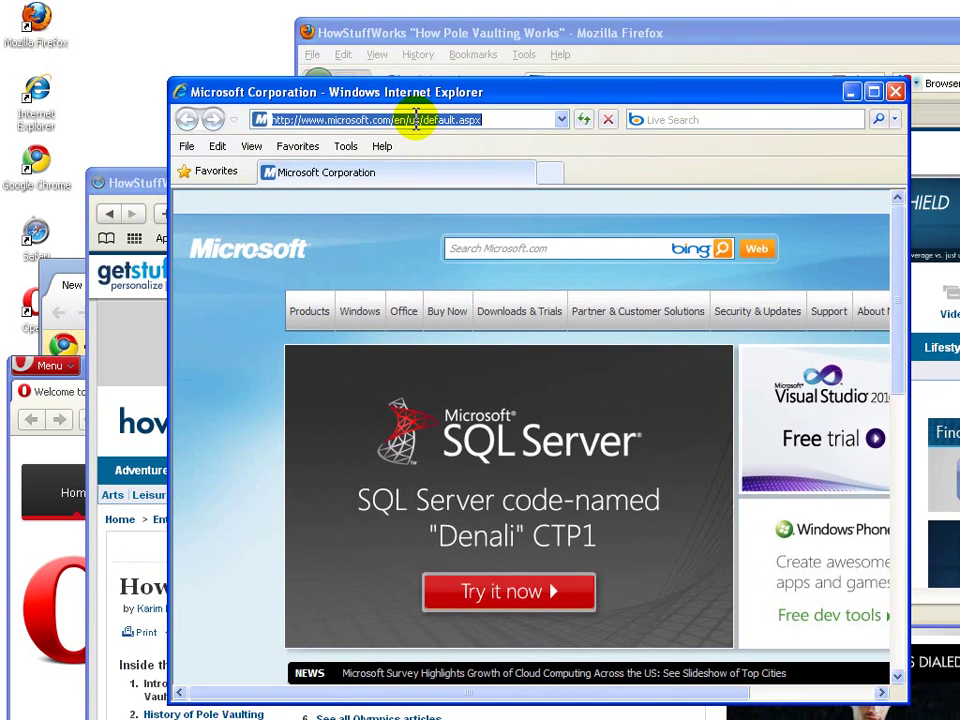
pyautogui.hotkey('ctrl', 'v')
pyautogui.press('Return')
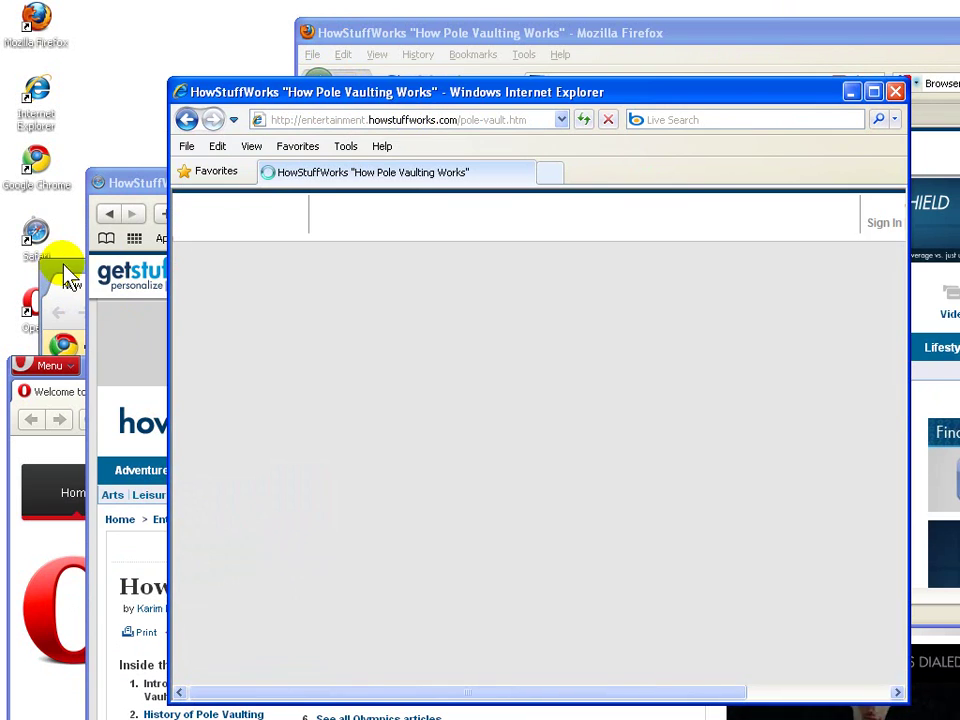
pyautogui.click(66, 280)
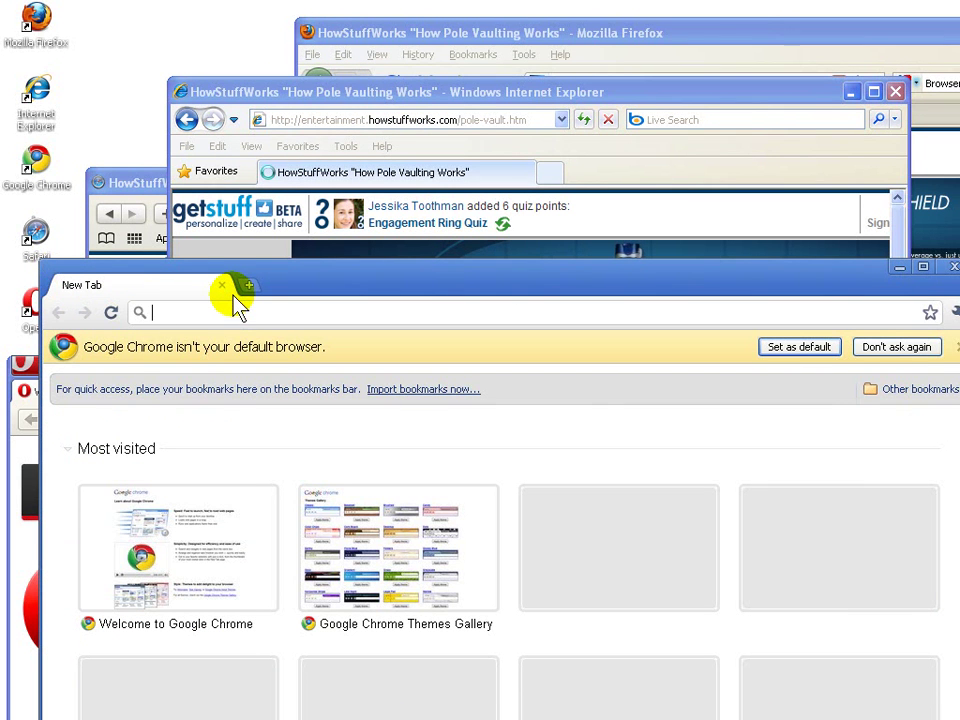
pyautogui.write('entertainment.howstuffworks.com/pole-vault.htm')
pyautogui.press('Return')
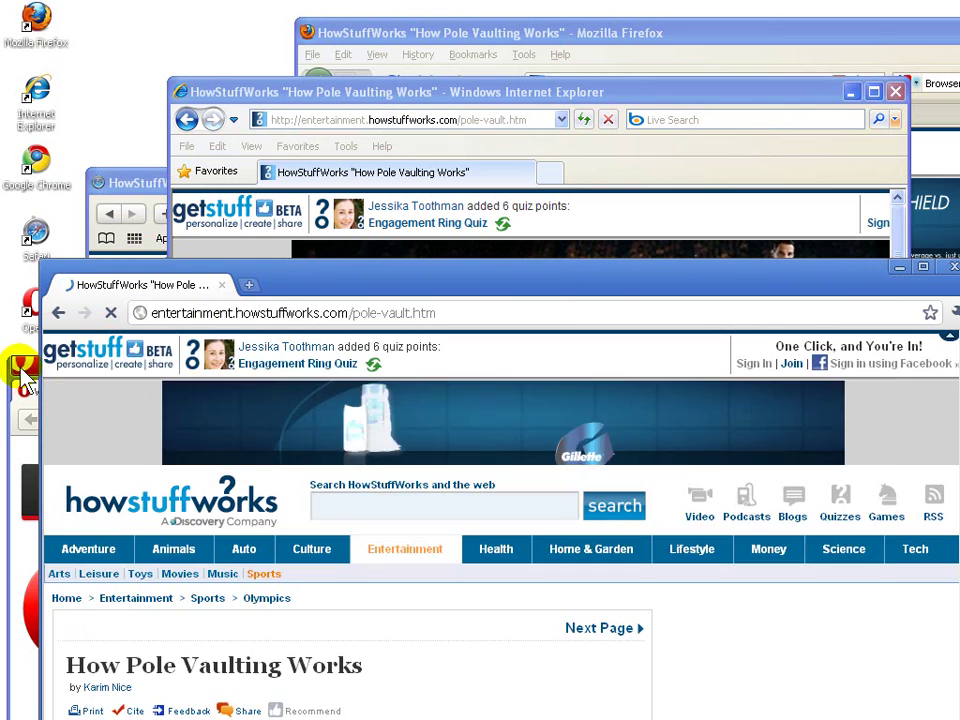
# Step: Replace Opera's start-page address with the pole-vaulting page, then bring Firefox back to front
pyautogui.click(22, 365)
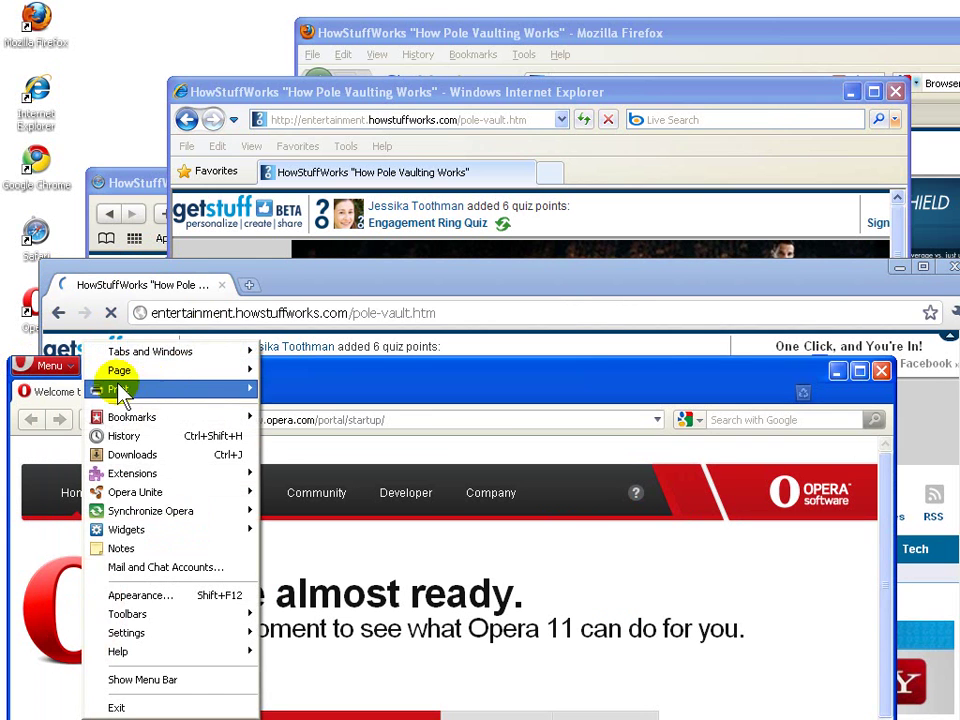
pyautogui.click(375, 418)
pyautogui.moveTo(418, 422); pyautogui.dragTo(210, 420)
pyautogui.hotkey('ctrl', 'v')
pyautogui.press('Return')
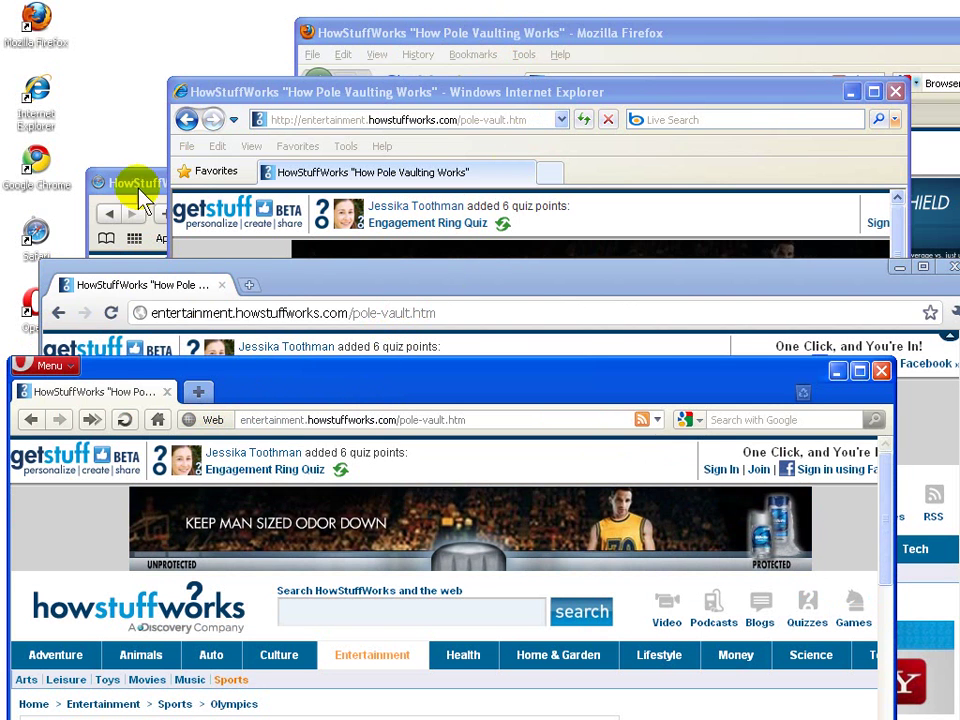
pyautogui.click(538, 25)
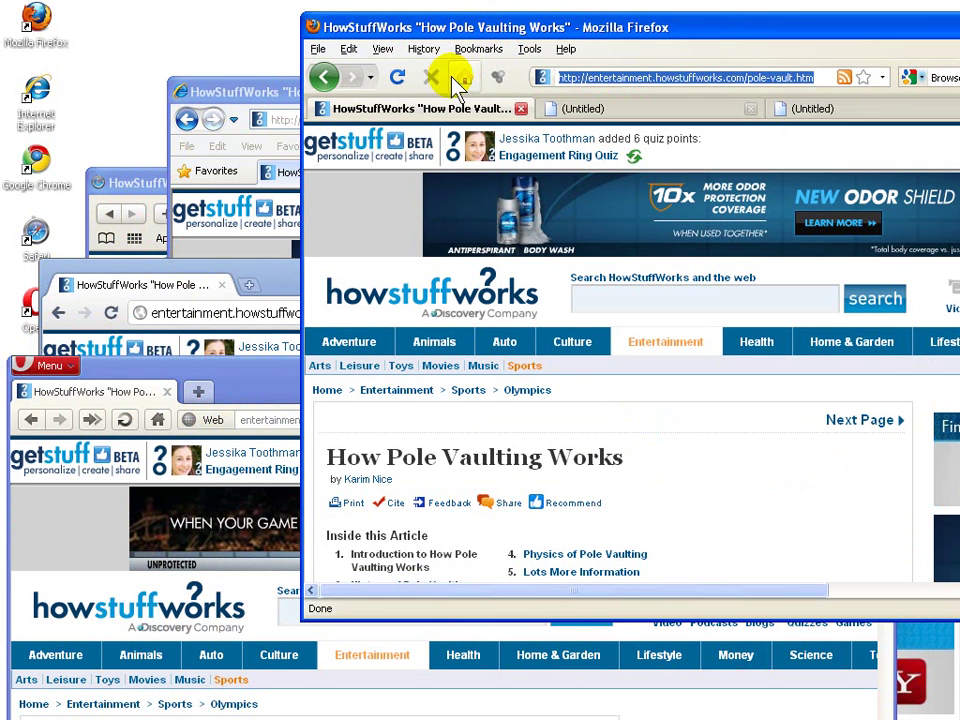
# Step: Raise Internet Explorer, then Safari, and open a new Top Sites tab in Safari
pyautogui.click(257, 93)
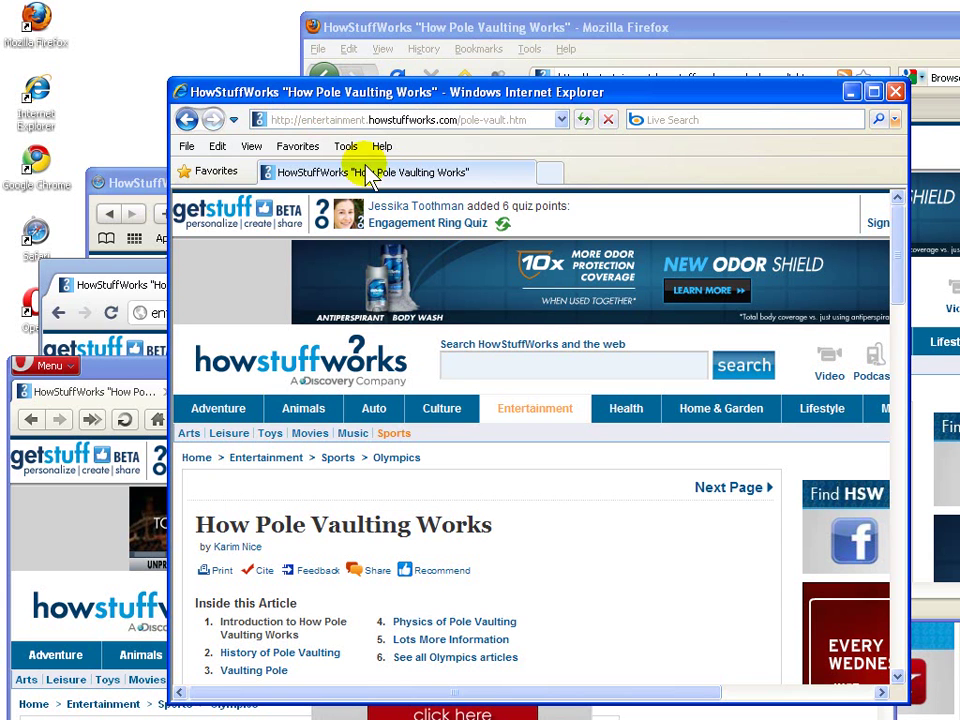
pyautogui.click(170, 185)
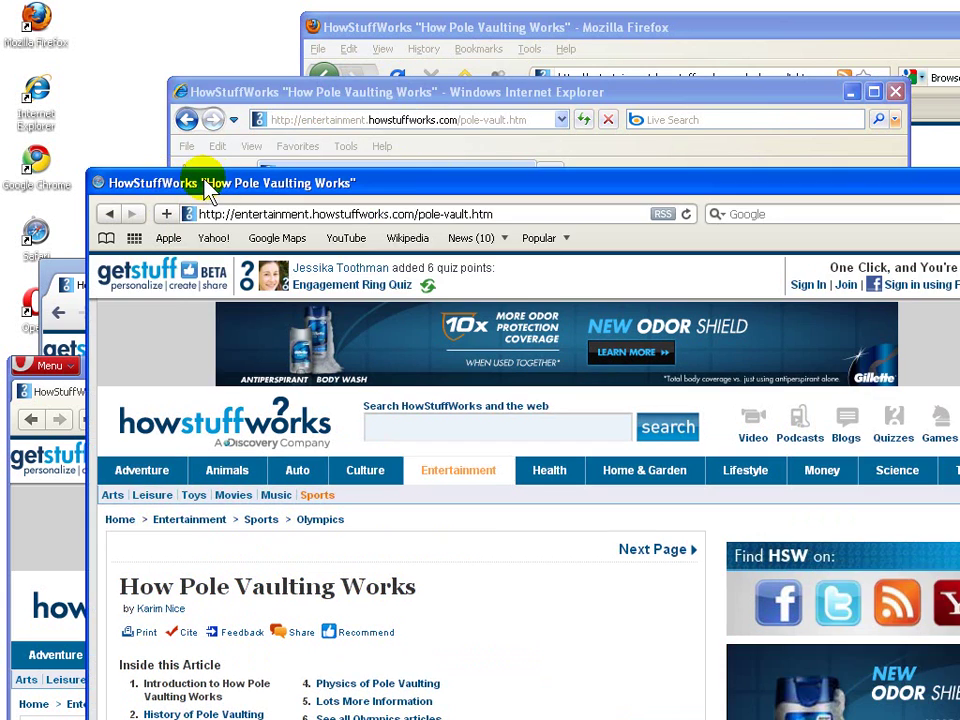
pyautogui.moveTo(253, 181)
pyautogui.mouseDown()
pyautogui.moveTo(317, 150)
pyautogui.moveTo(302, 183)
pyautogui.moveTo(261, 180)
pyautogui.mouseUp()
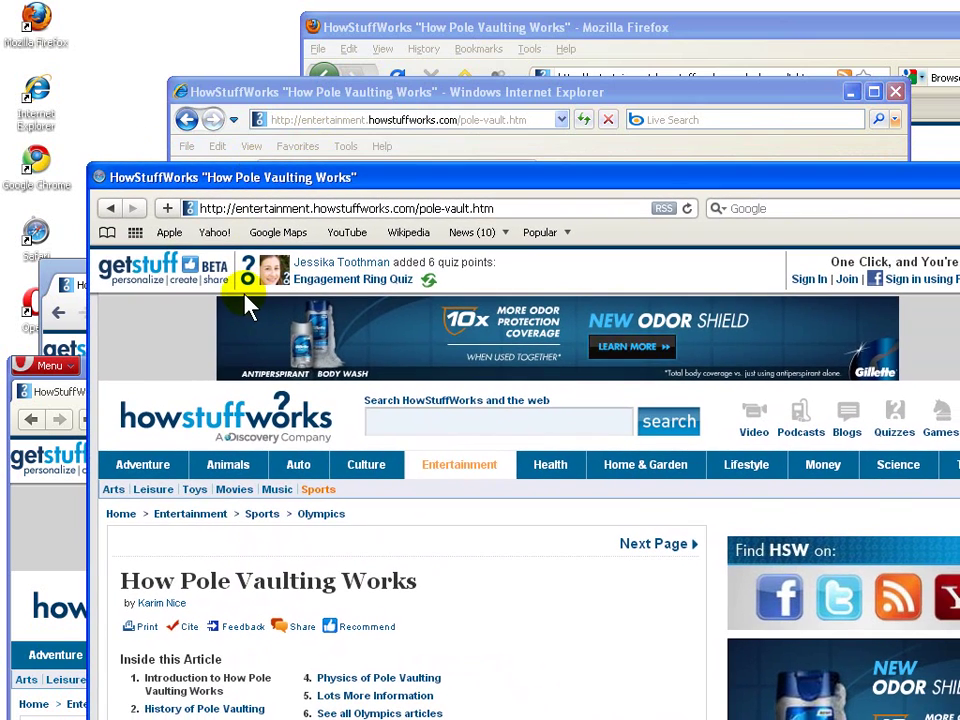
pyautogui.hotkey('ctrl', 't')
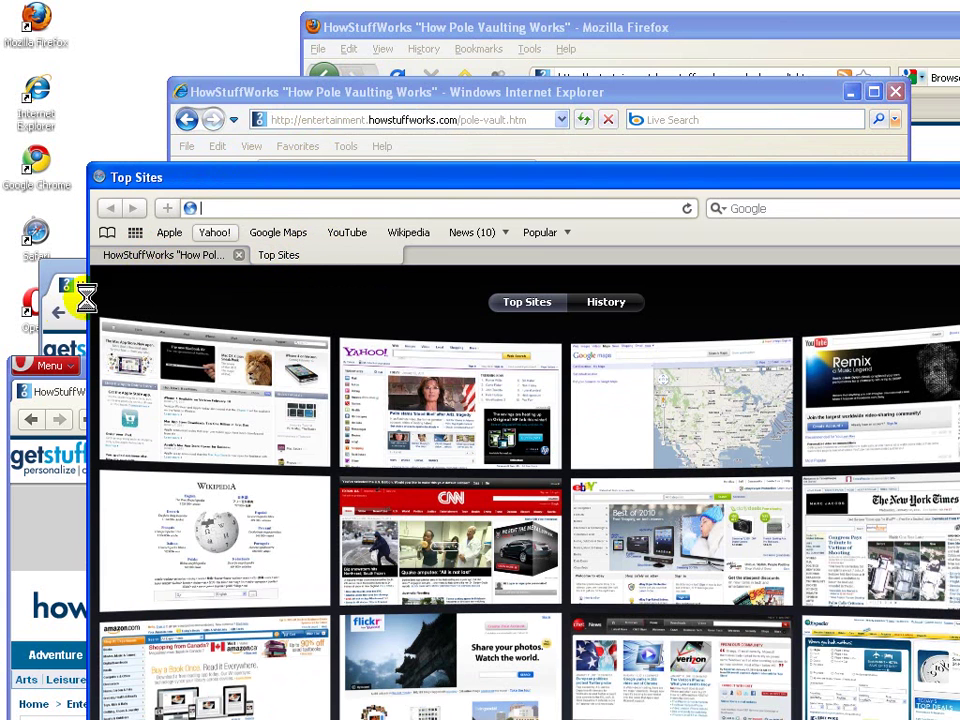
# Step: Raise and nudge Chrome, open and close Opera's menu, and bring Firefox forward
pyautogui.click(75, 315)
pyautogui.moveTo(289, 279)
pyautogui.mouseDown()
pyautogui.moveTo(295, 272)
pyautogui.moveTo(274, 266)
pyautogui.moveTo(300, 274)
pyautogui.moveTo(292, 274)
pyautogui.mouseUp()
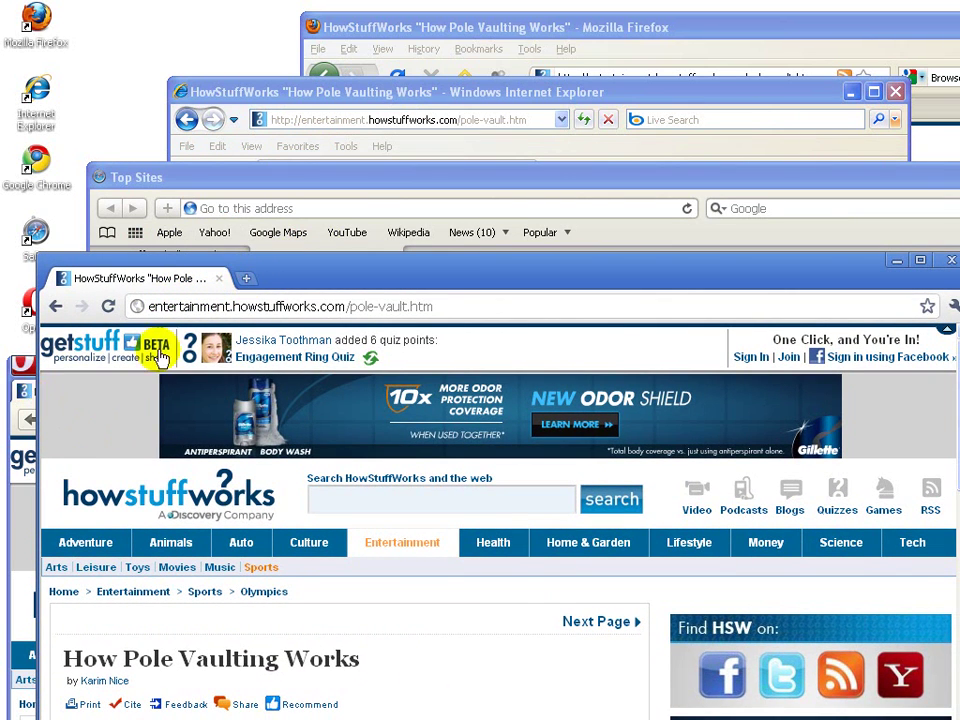
pyautogui.click(15, 378)
pyautogui.click(20, 368)
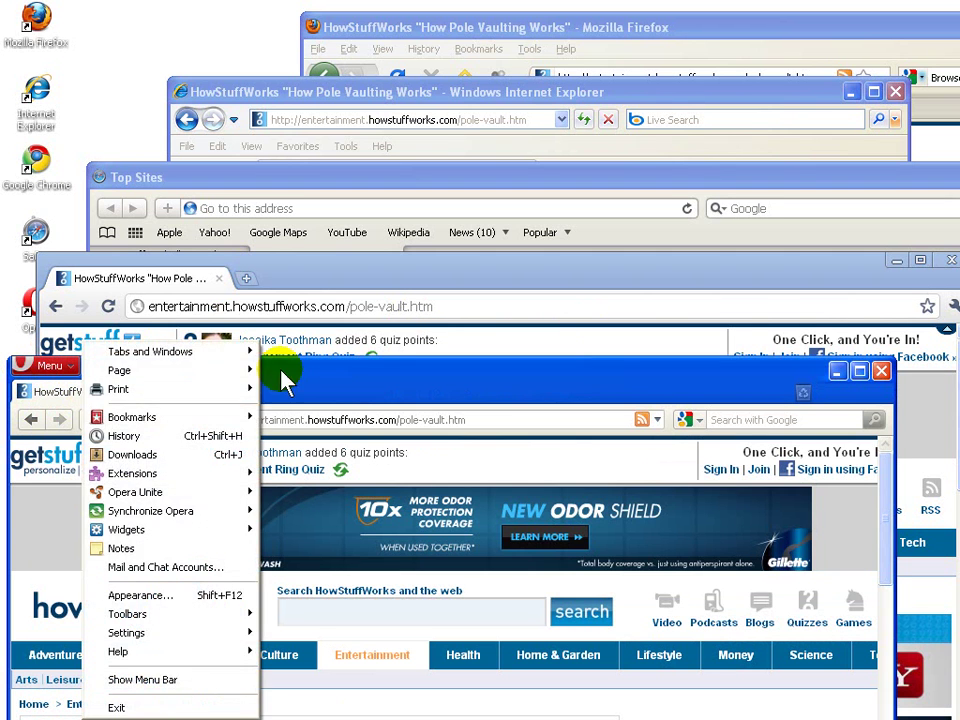
pyautogui.click(352, 385)
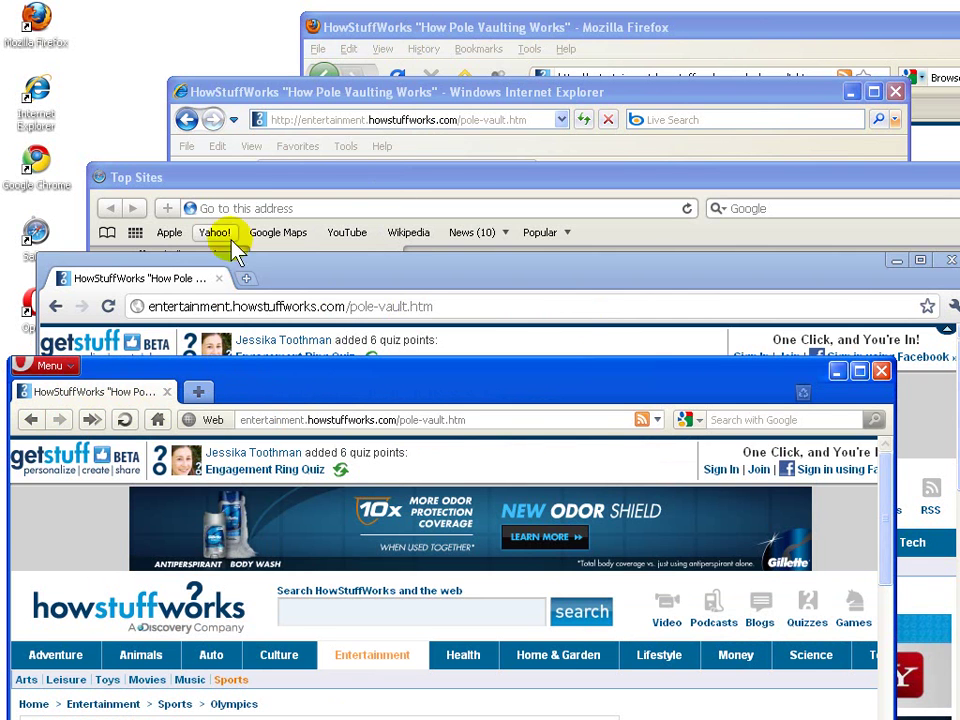
pyautogui.moveTo(376, 34); pyautogui.dragTo(380, 38)
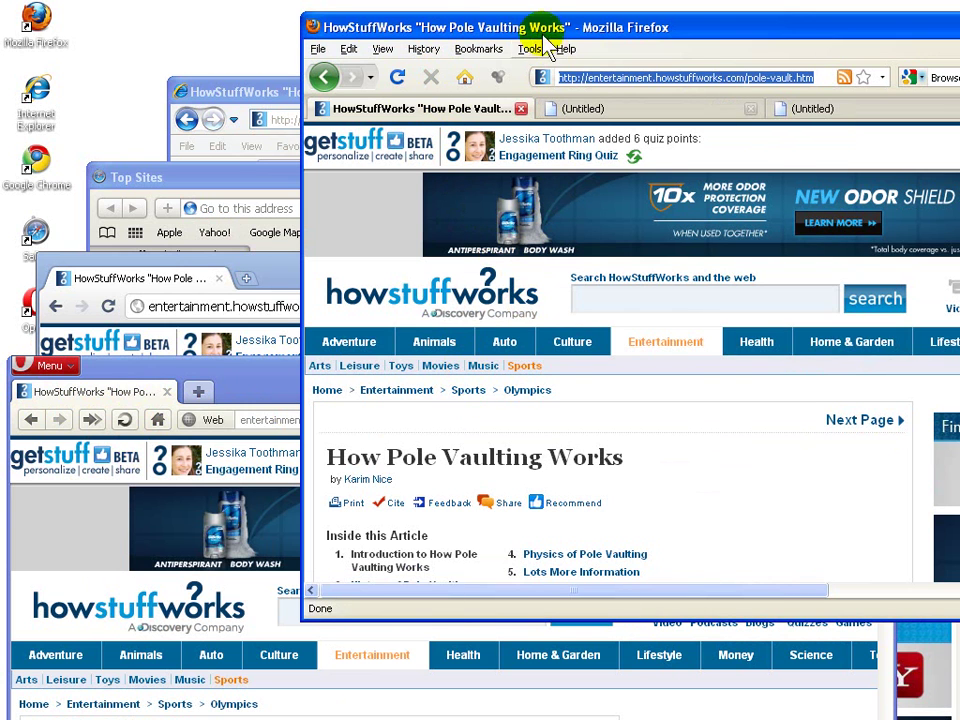
# Step: Enlarge and shift Firefox, then enlarge Internet Explorer to nearly full height and move it right
pyautogui.moveTo(488, 28); pyautogui.dragTo(221, 11)
pyautogui.moveTo(763, 576); pyautogui.dragTo(930, 706)
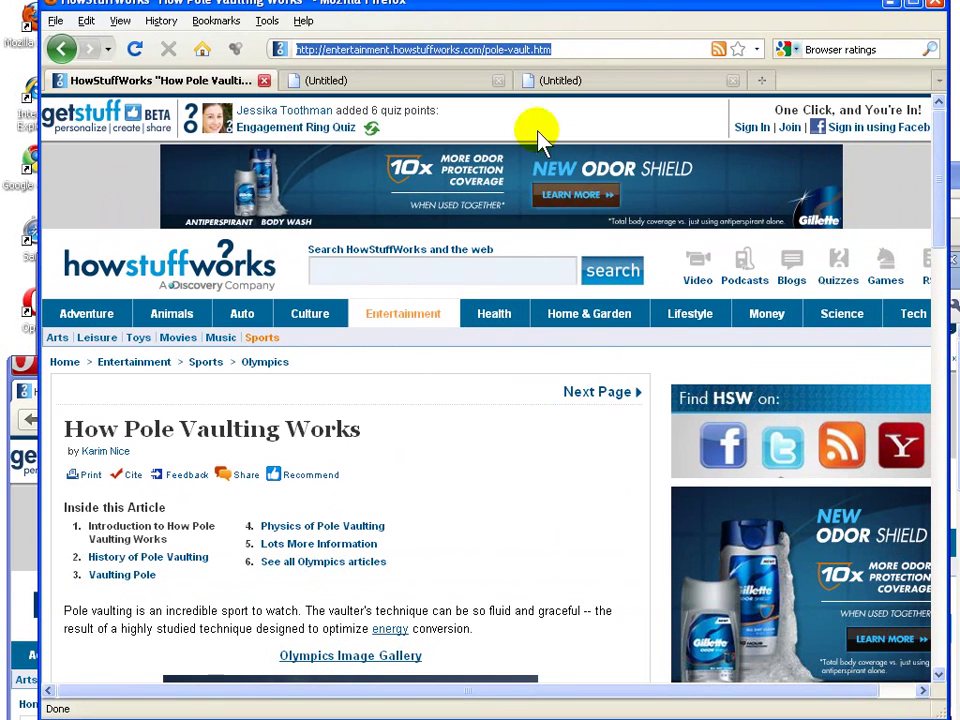
pyautogui.moveTo(415, 12); pyautogui.dragTo(506, 148)
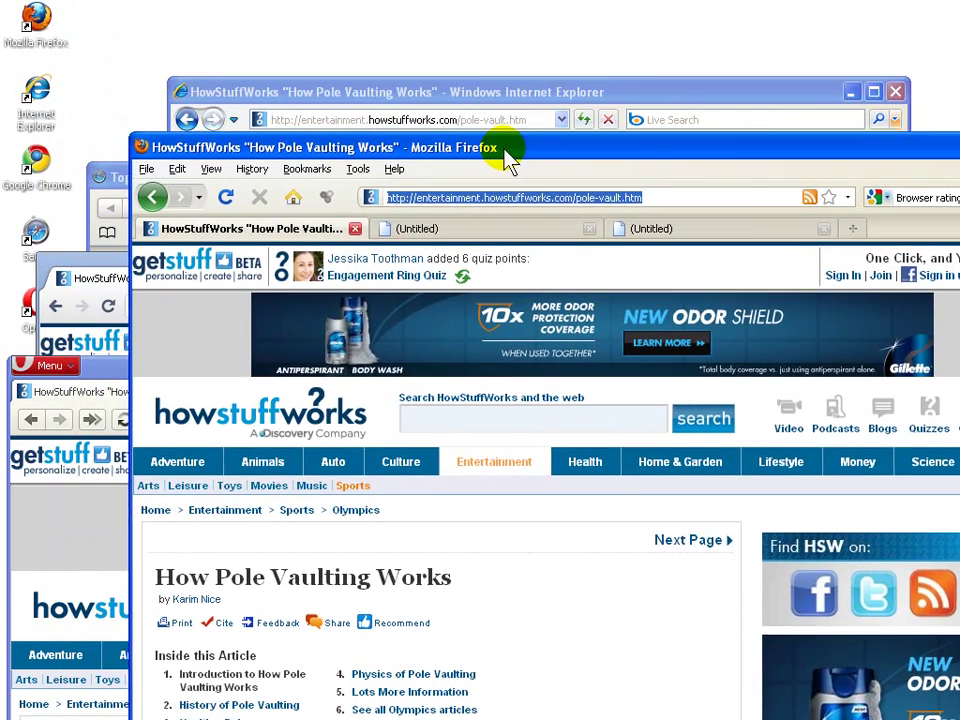
pyautogui.moveTo(450, 86); pyautogui.dragTo(338, 21)
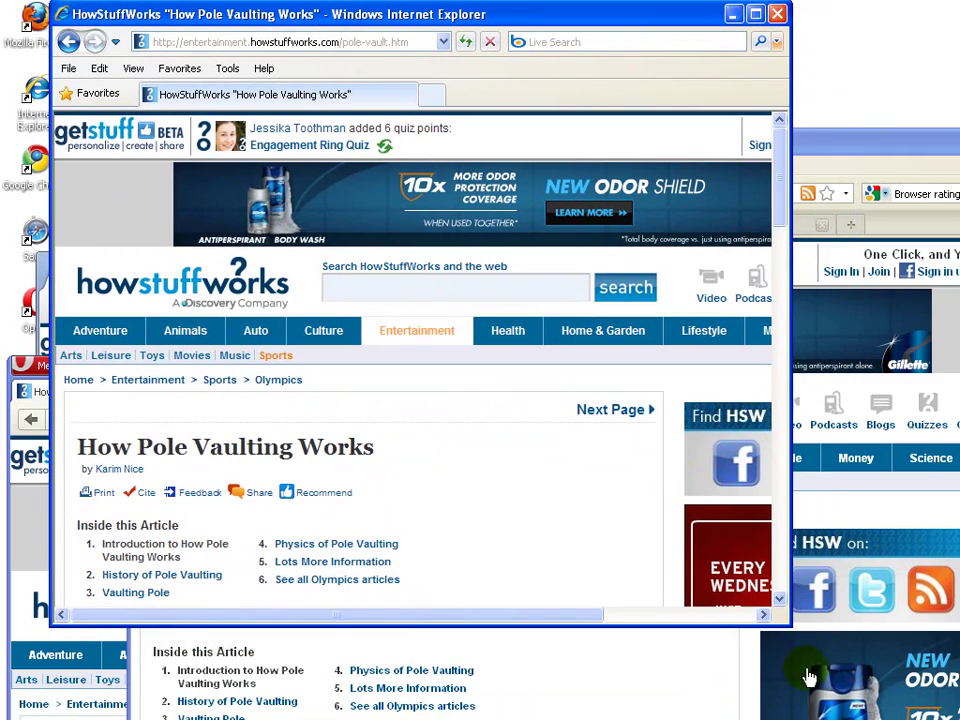
pyautogui.moveTo(790, 630); pyautogui.dragTo(926, 714)
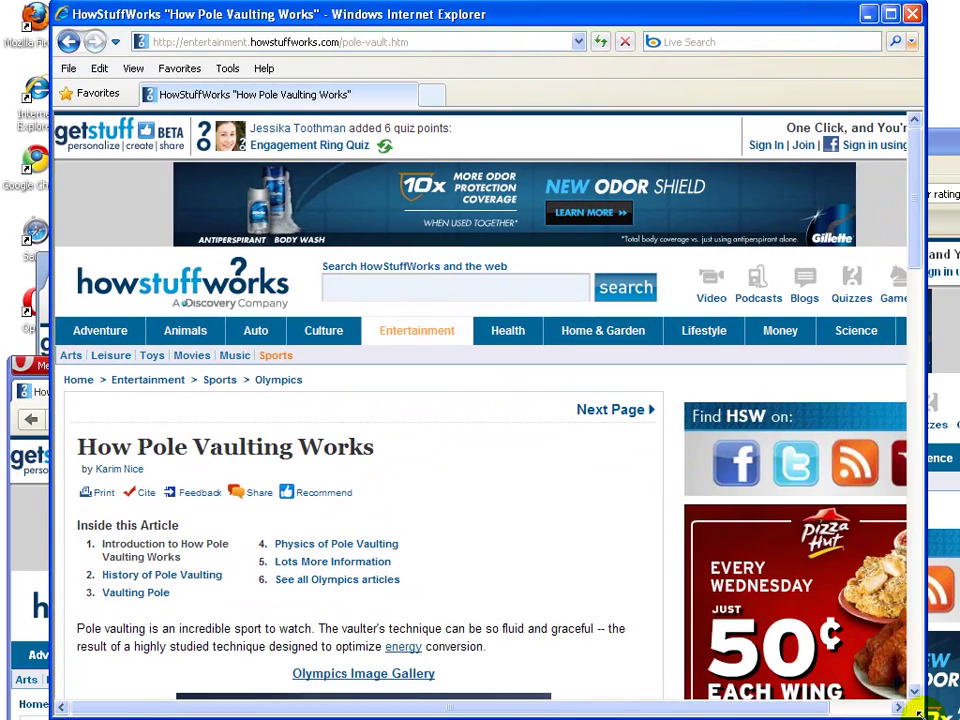
pyautogui.moveTo(370, 14); pyautogui.dragTo(595, 13)
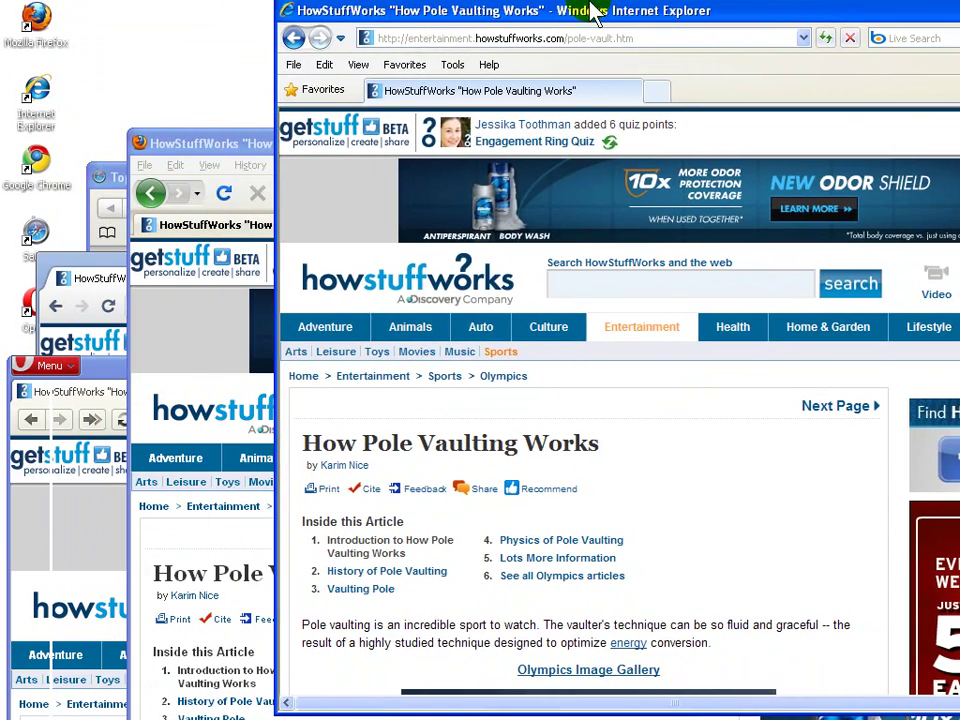
# Step: Reposition Firefox, load the pole-vaulting page in Safari, and move Safari right
pyautogui.moveTo(222, 147); pyautogui.dragTo(276, 38)
pyautogui.moveTo(96, 176); pyautogui.dragTo(144, 42)
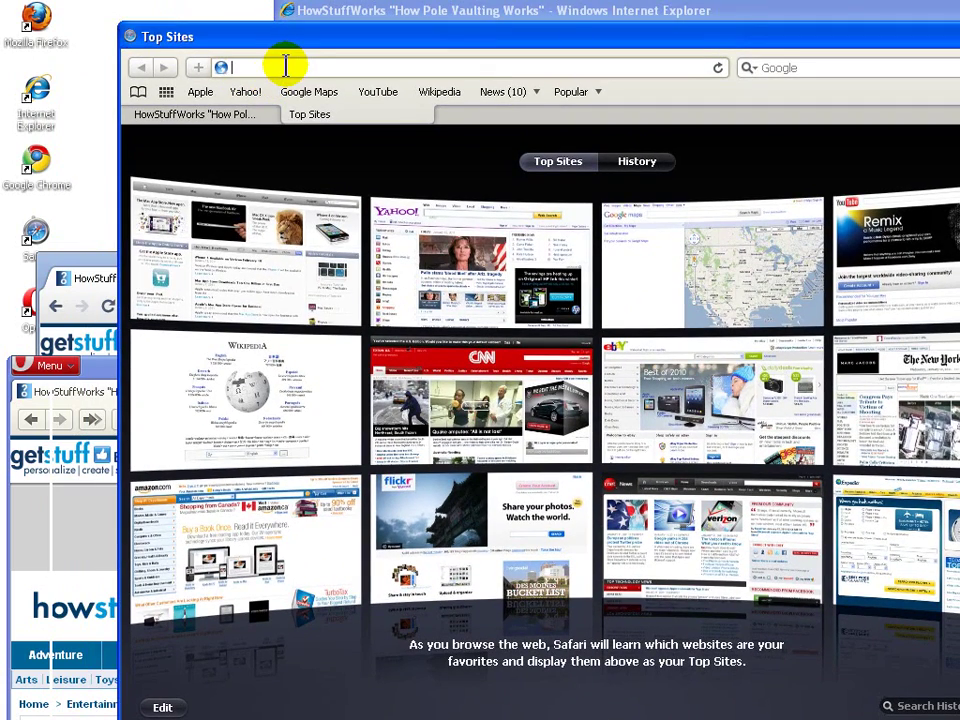
pyautogui.click(285, 66)
pyautogui.write('http://entertainment.howstuffworks.com/pole-vault.htm')
pyautogui.press('Return')
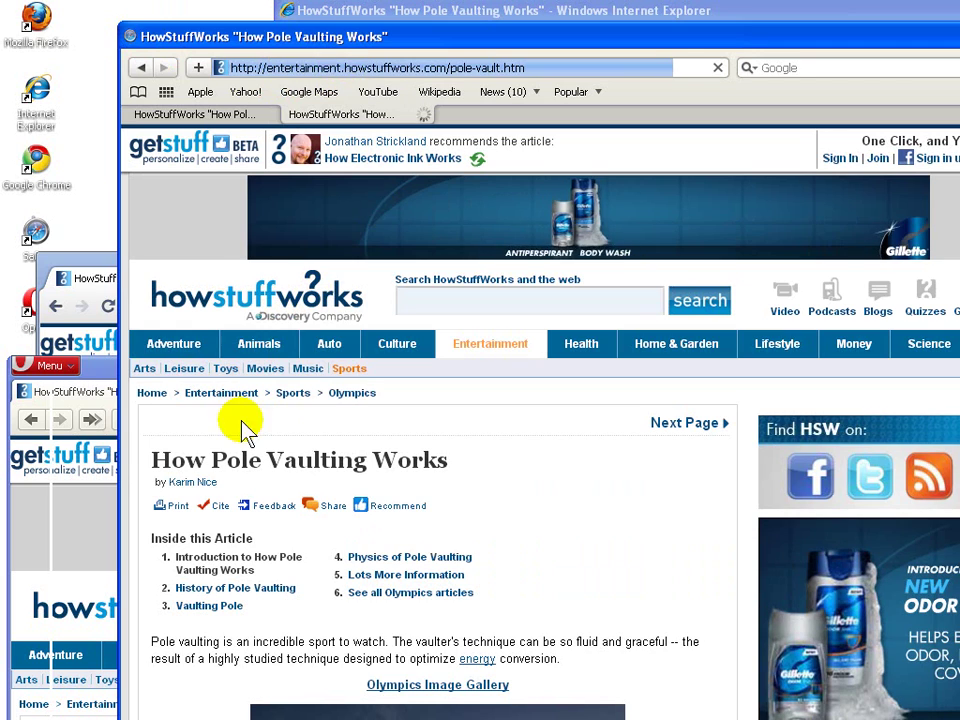
pyautogui.moveTo(435, 30); pyautogui.dragTo(543, 25)
# Step: Move Chrome and Opera to the top of the screen, then shift Opera down-right
pyautogui.click(133, 261)
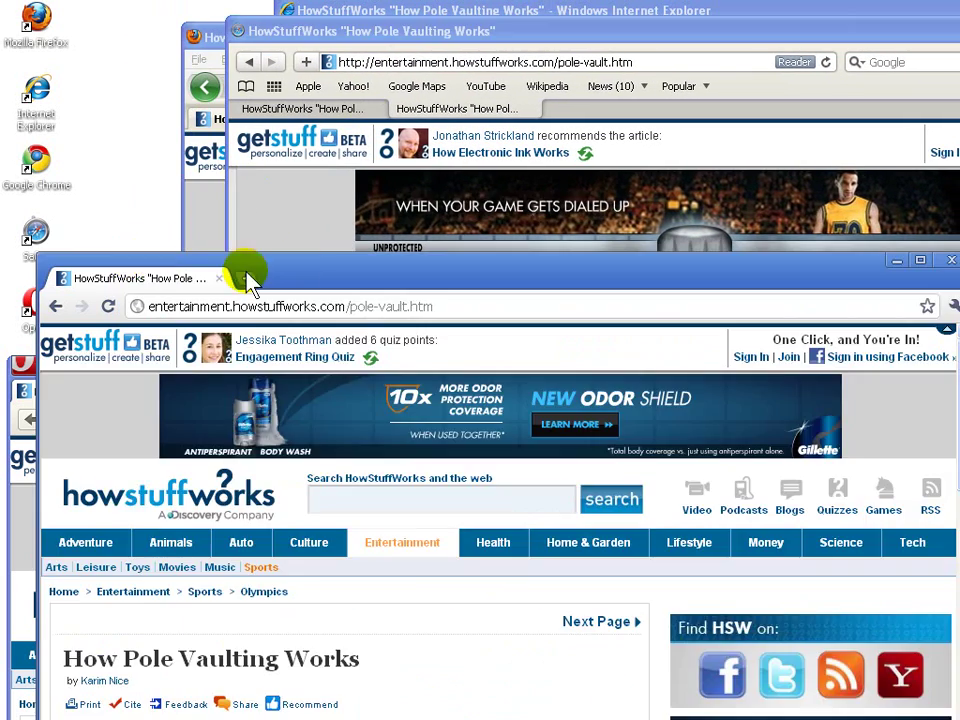
pyautogui.moveTo(315, 270); pyautogui.dragTo(392, 9)
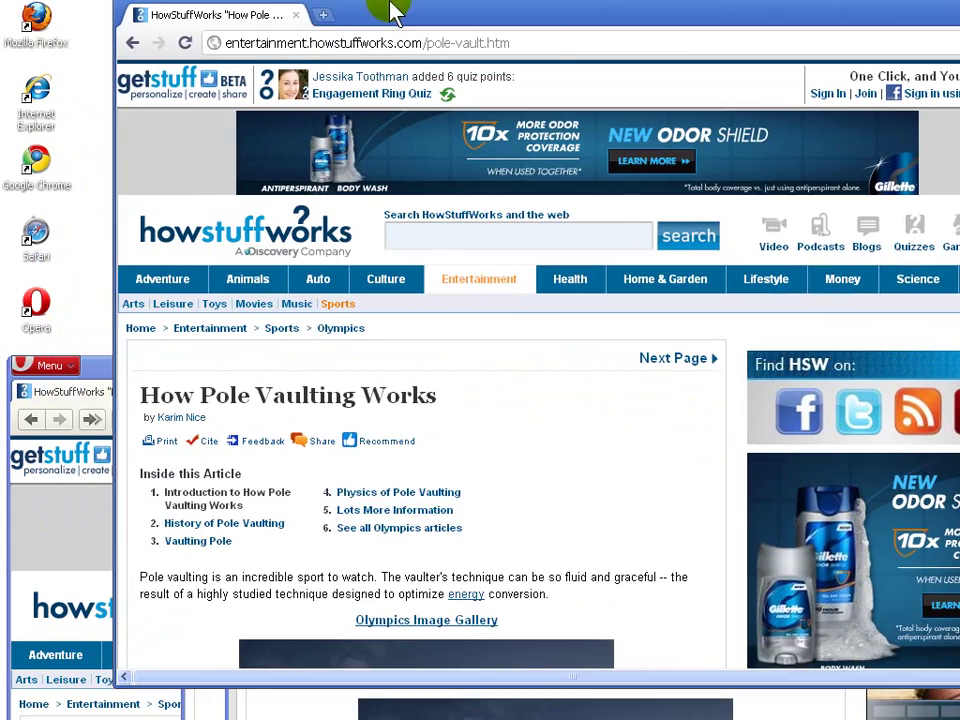
pyautogui.click(110, 376)
pyautogui.moveTo(256, 385); pyautogui.dragTo(290, 12)
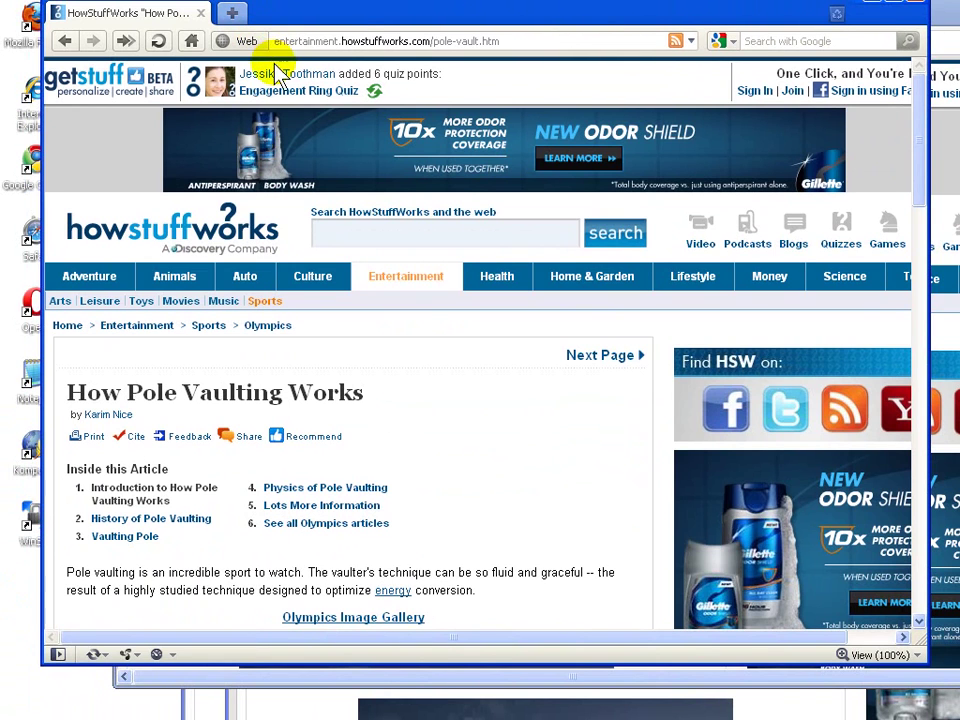
pyautogui.click(343, 21)
pyautogui.moveTo(343, 14); pyautogui.dragTo(328, 161)
pyautogui.moveTo(189, 156); pyautogui.dragTo(300, 183)
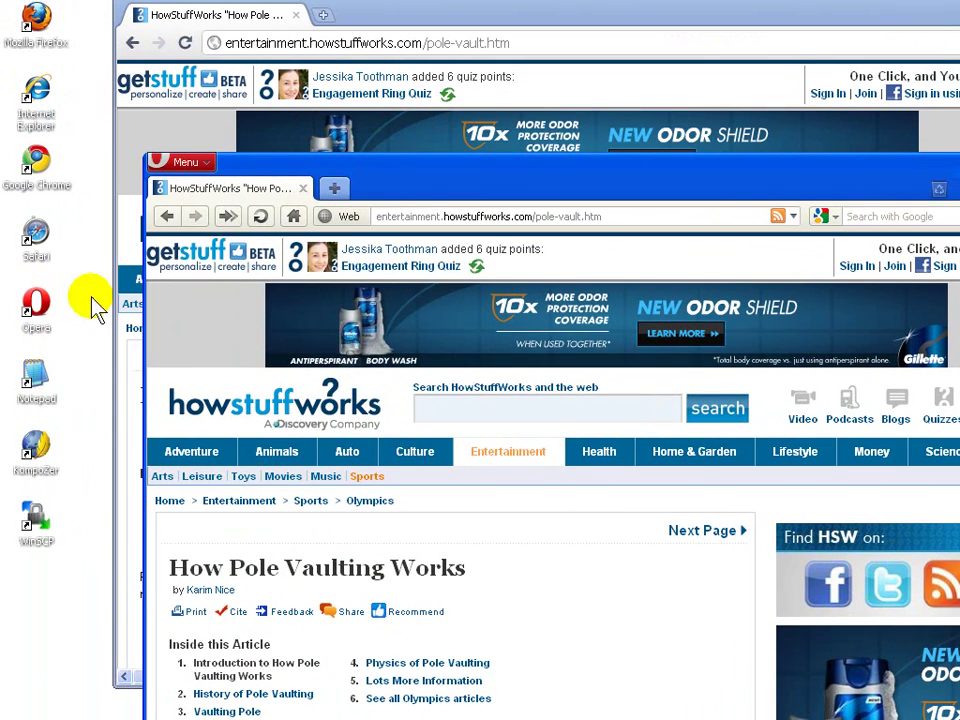
pyautogui.click(408, 193)
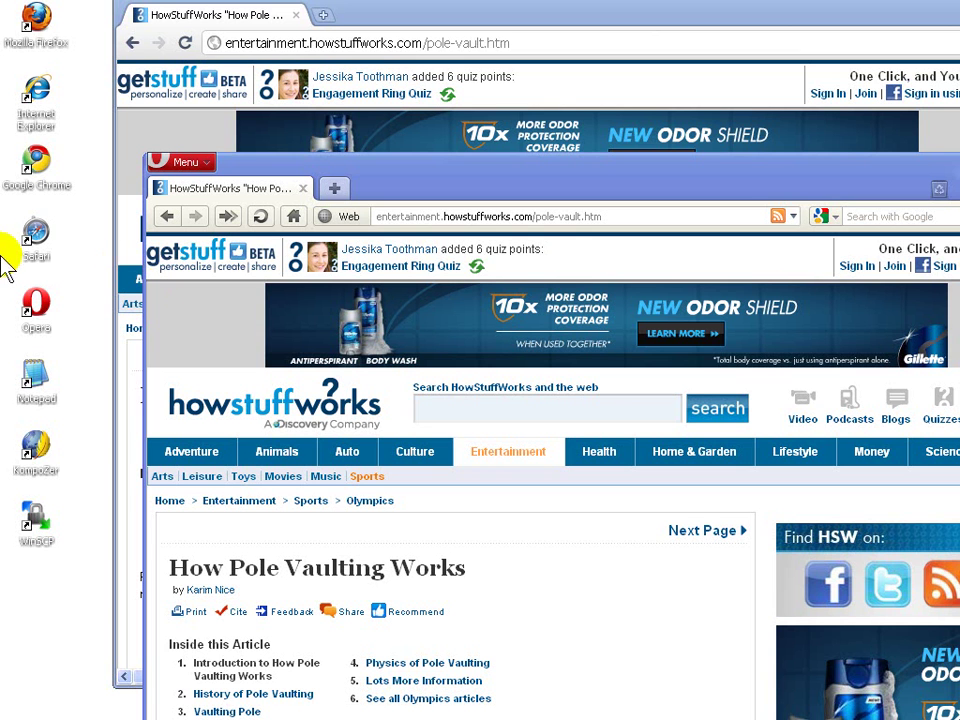
# Step: Move Chrome down-left and place Firefox's pole-vault article window in front at the screen top
pyautogui.moveTo(385, 20); pyautogui.dragTo(294, 135)
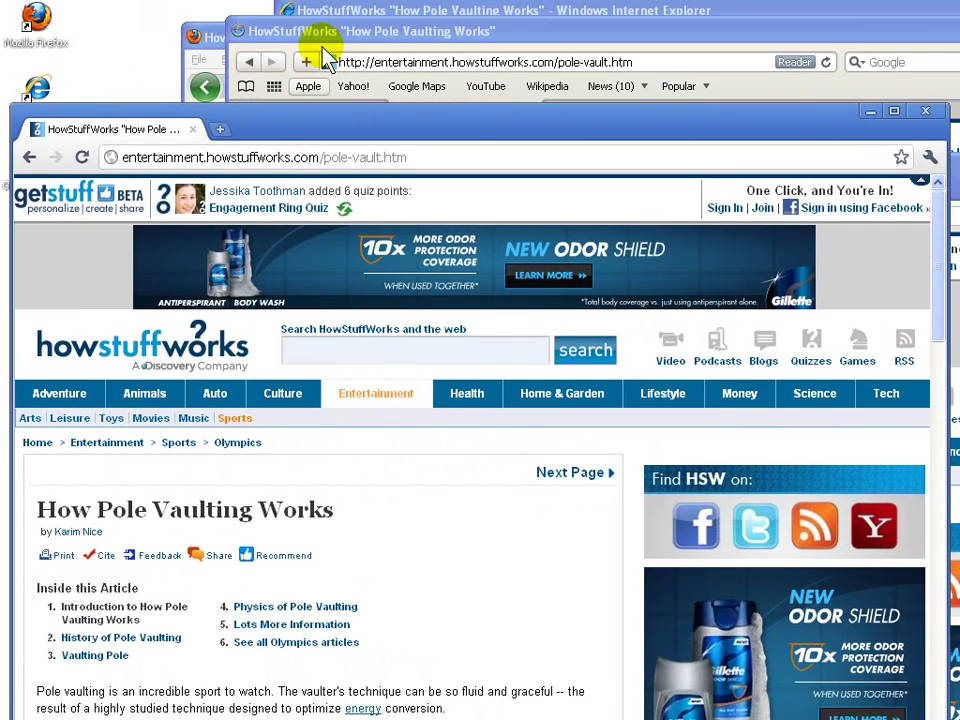
pyautogui.moveTo(213, 45); pyautogui.dragTo(148, 10)
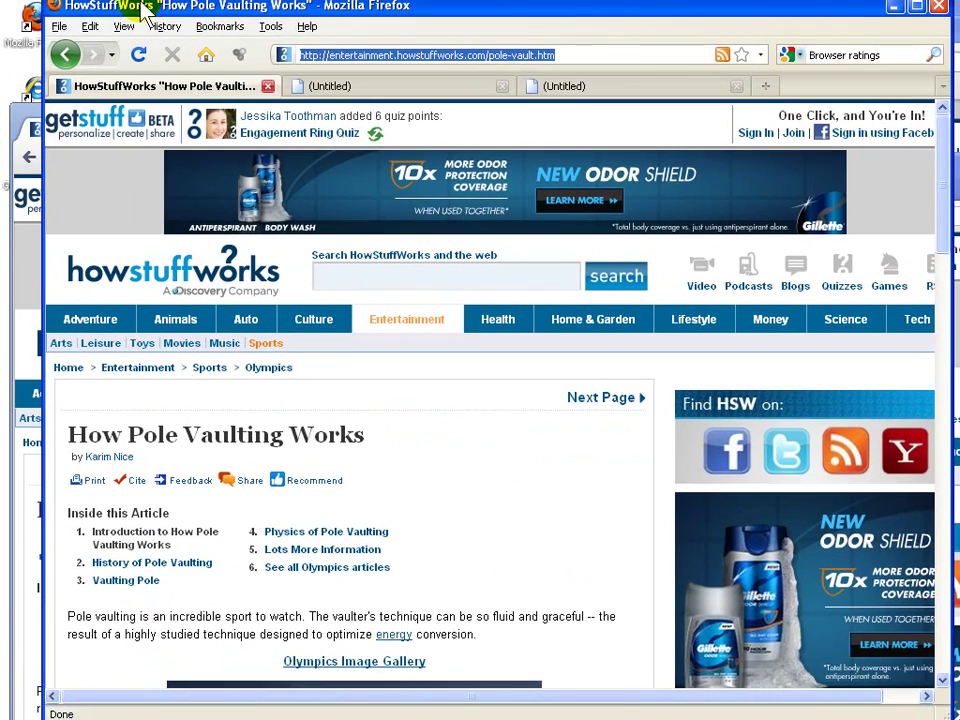
pyautogui.moveTo(336, 12); pyautogui.dragTo(322, 20)
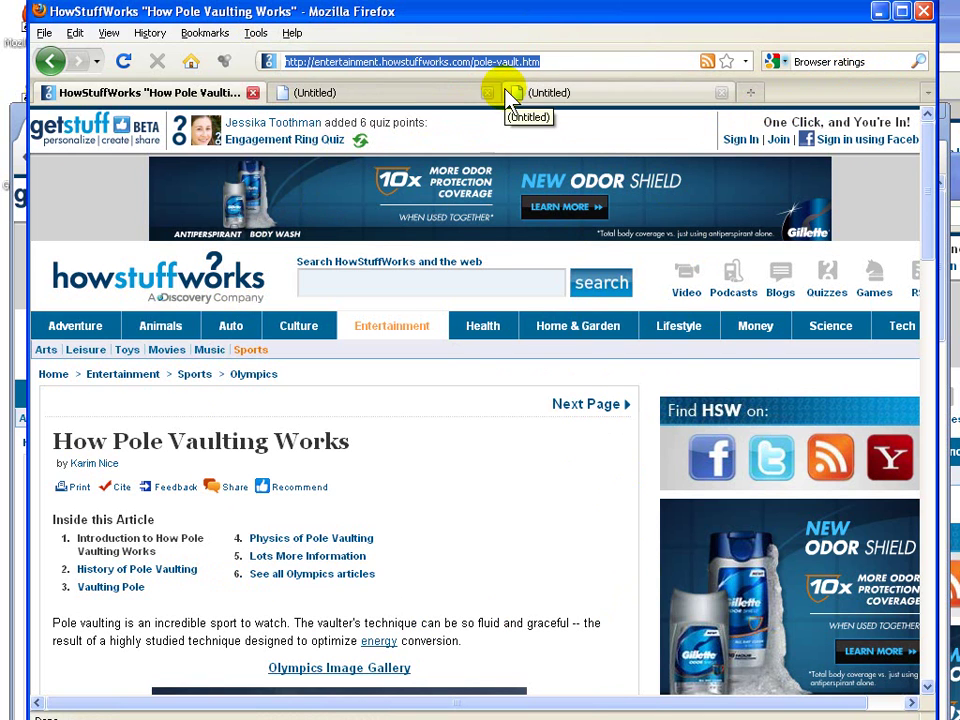
pyautogui.write('www.googl')
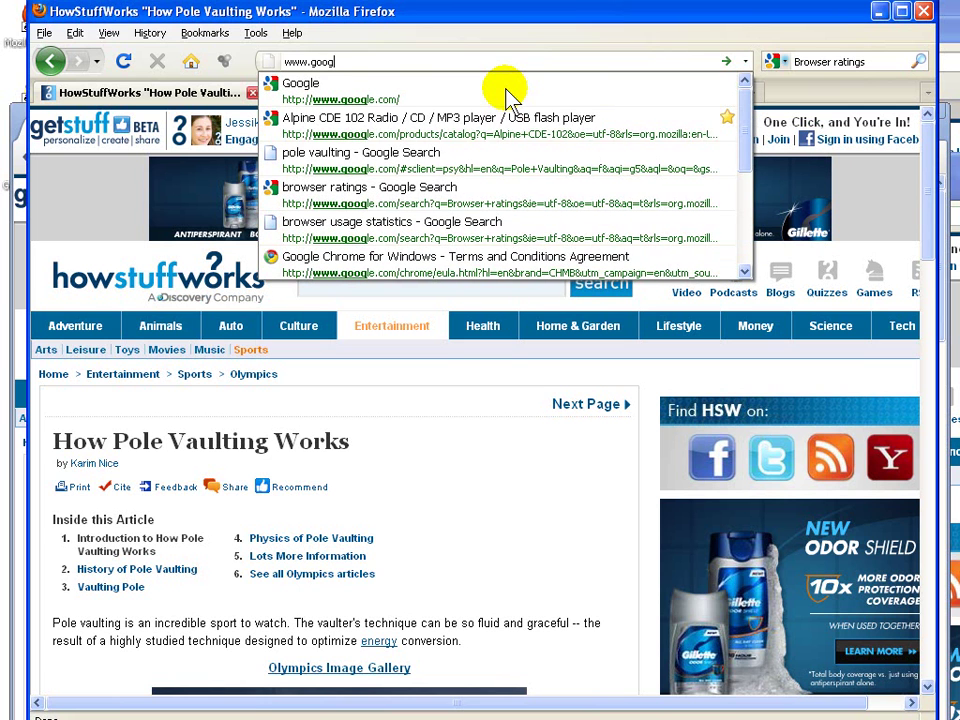
pyautogui.write('e.com')
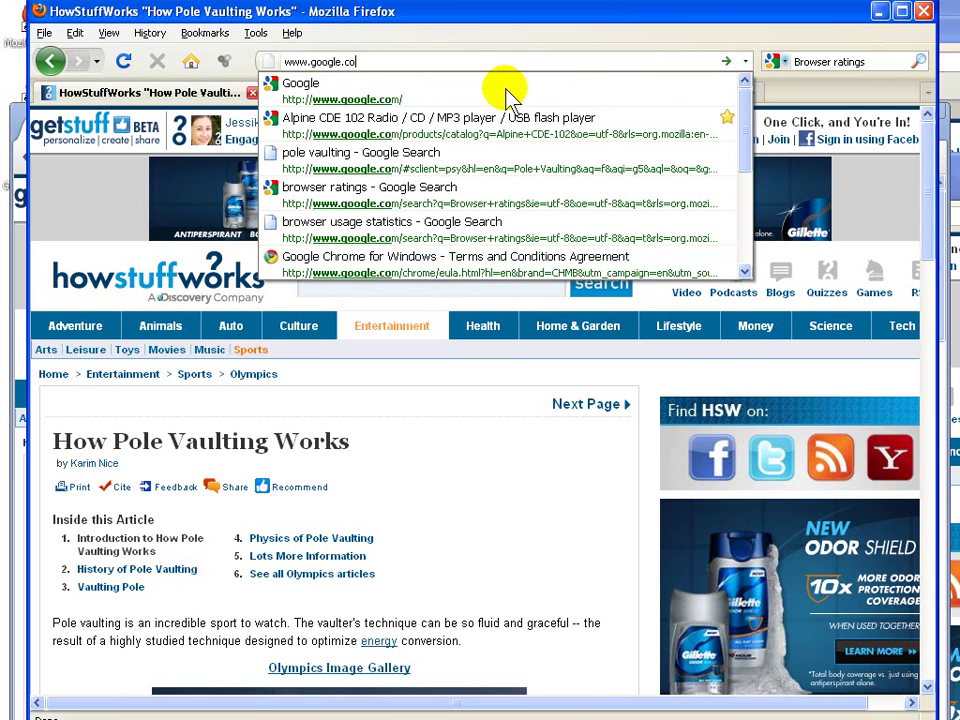
pyautogui.press('Return')
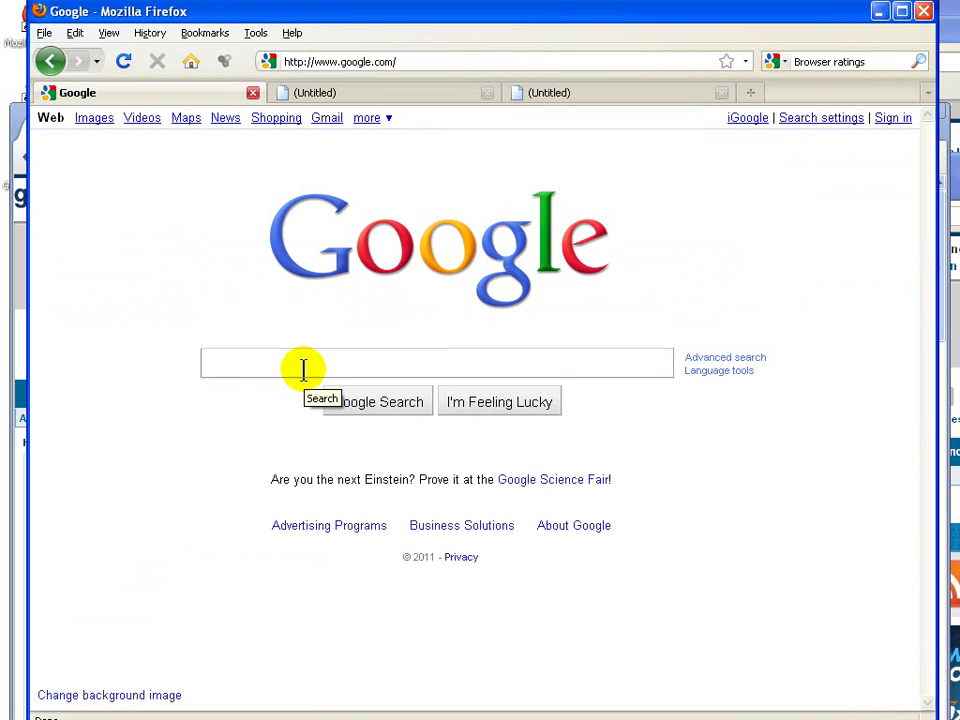
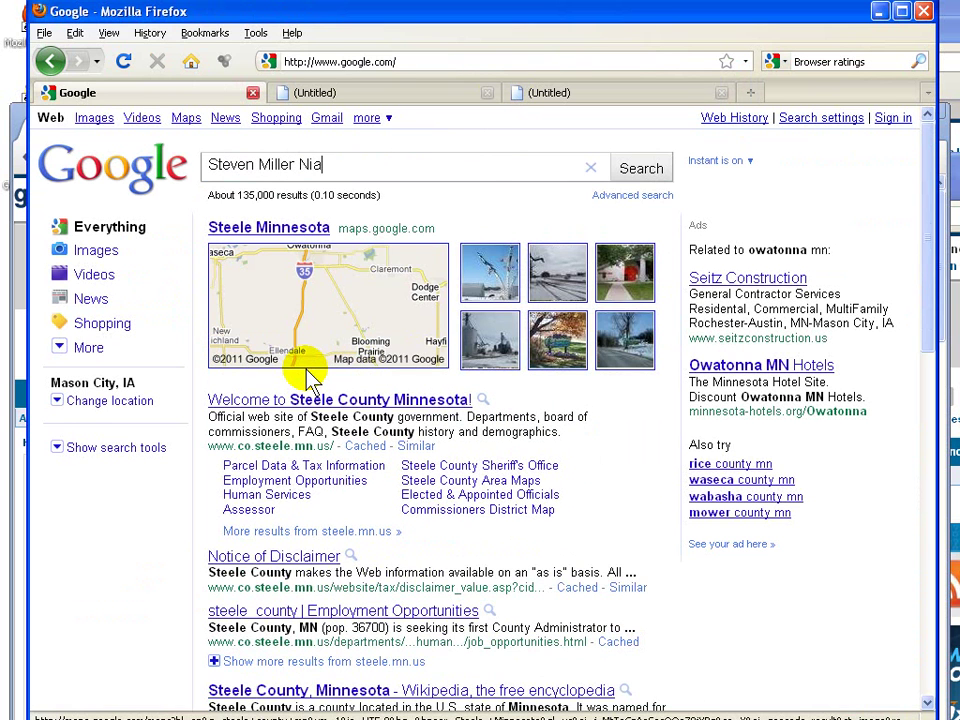
pyautogui.write('cc')
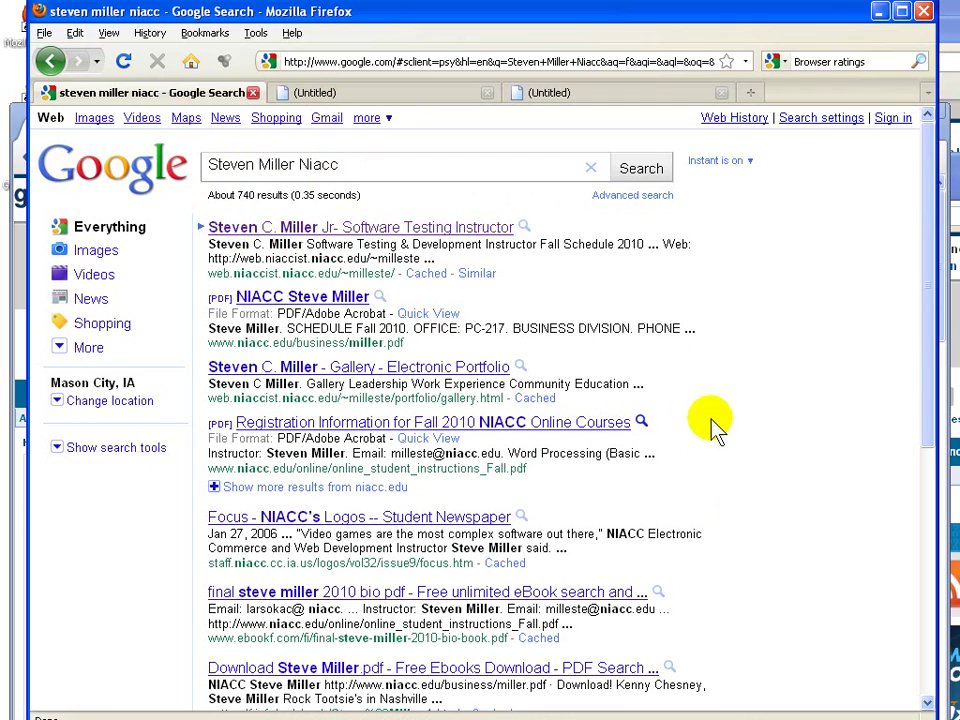
# Step: Shift Firefox aside, bring Chrome's pole-vaulting window forward, and select Opera on the desktop
pyautogui.moveTo(353, 14); pyautogui.dragTo(399, 29)
pyautogui.moveTo(64, 112); pyautogui.dragTo(122, 146)
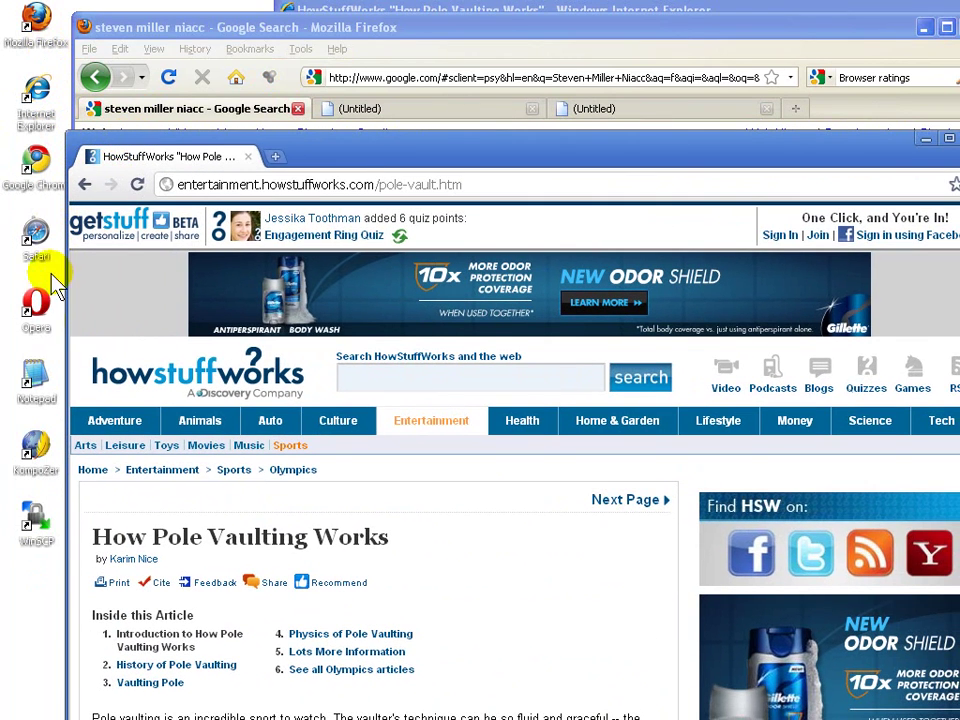
pyautogui.click(40, 318)
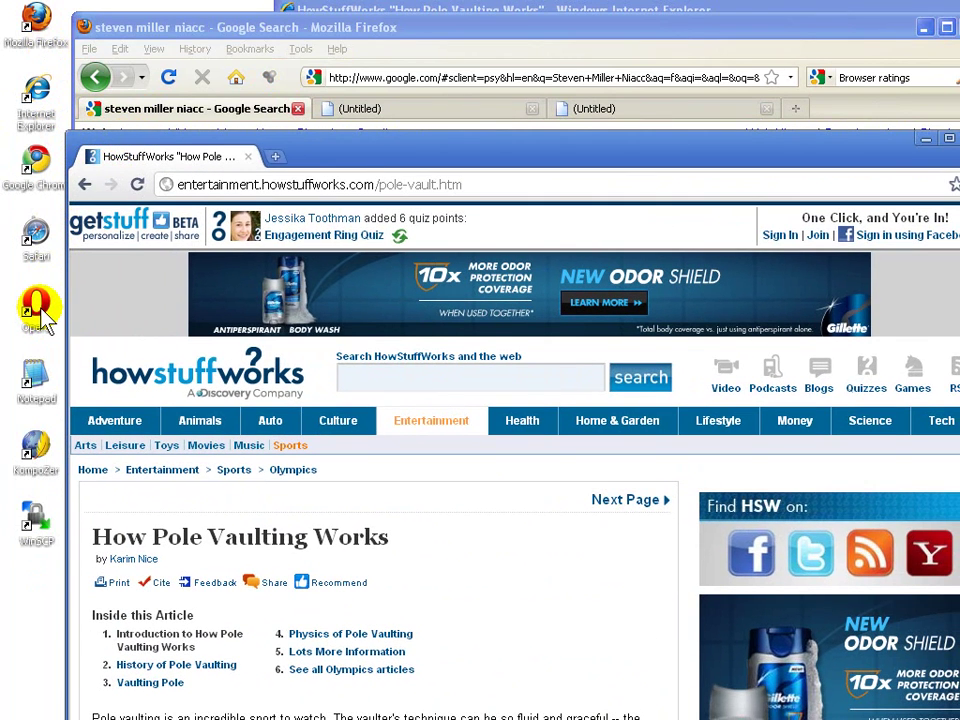